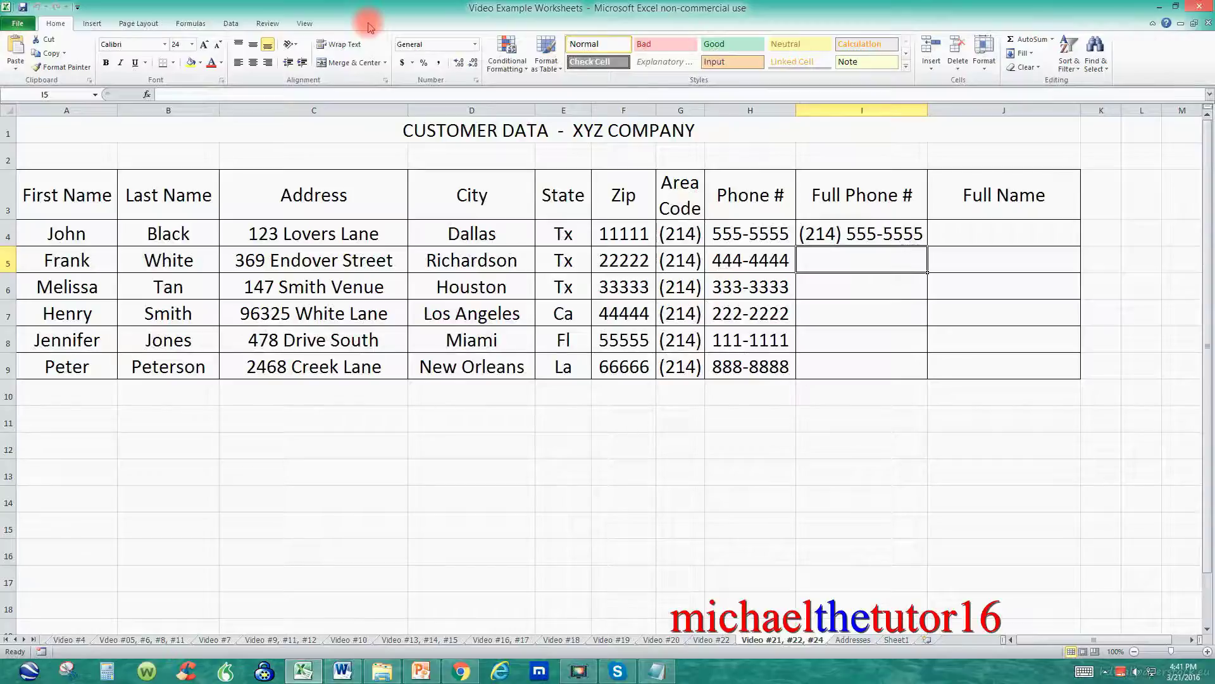
- Enable the Developer tab in the ribbon customization options and display its commands
click(19, 25)
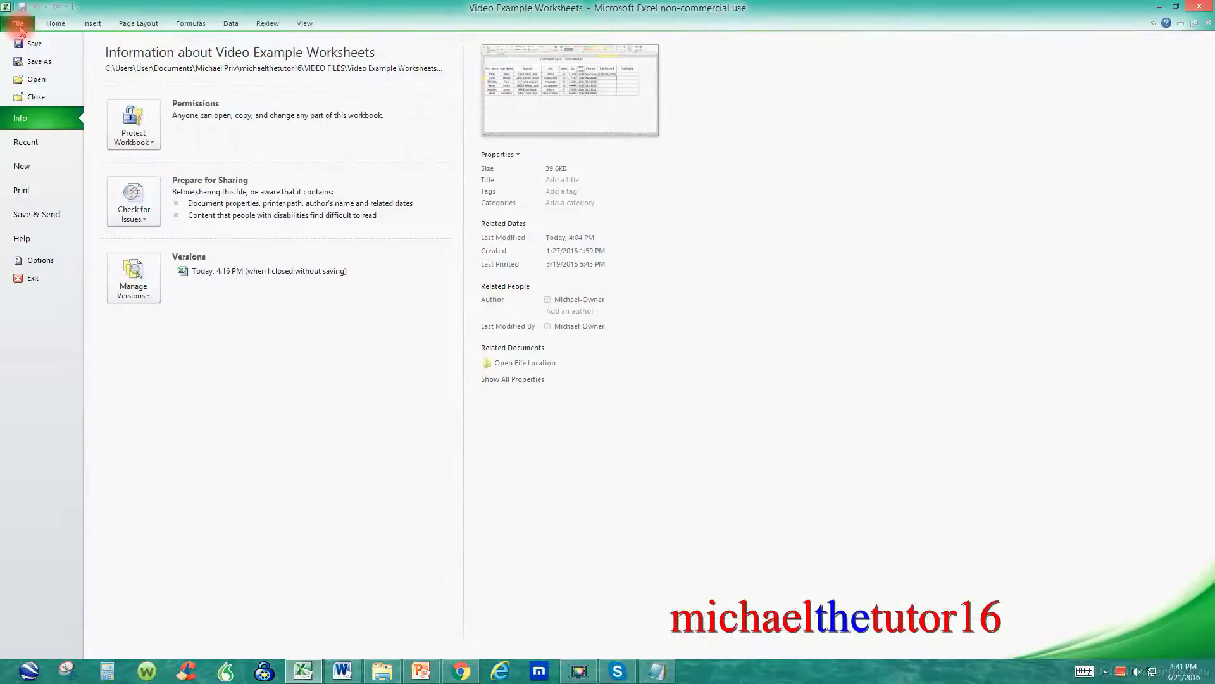
click(41, 260)
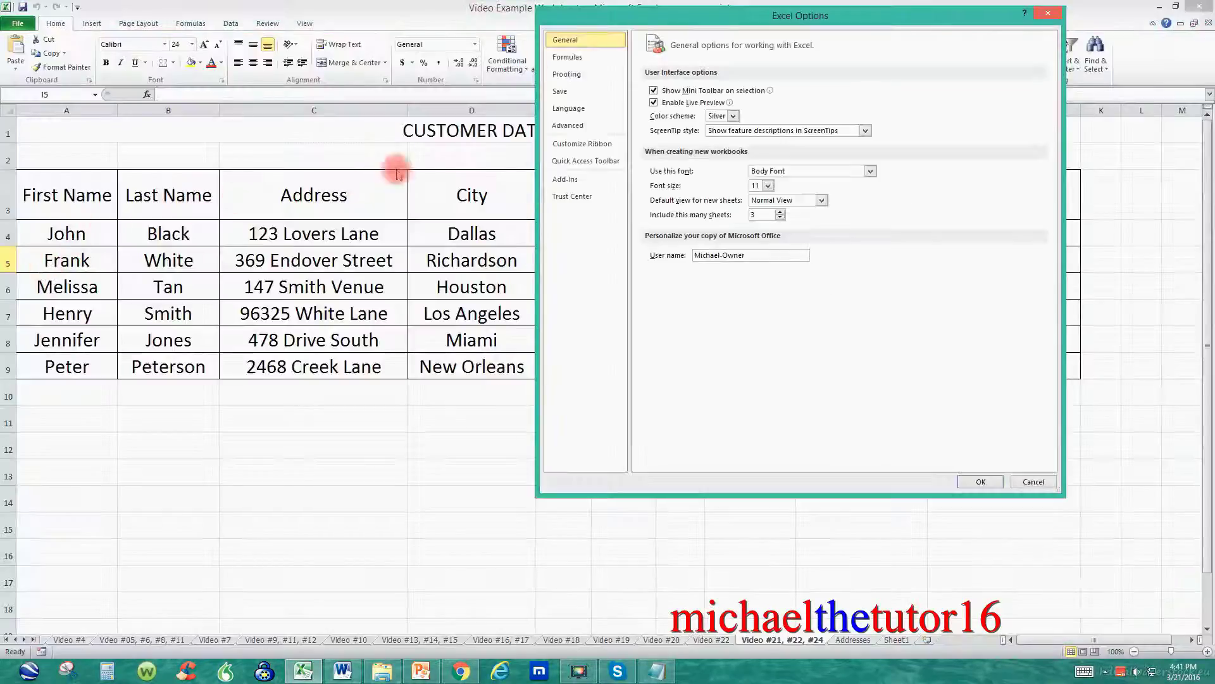
click(600, 145)
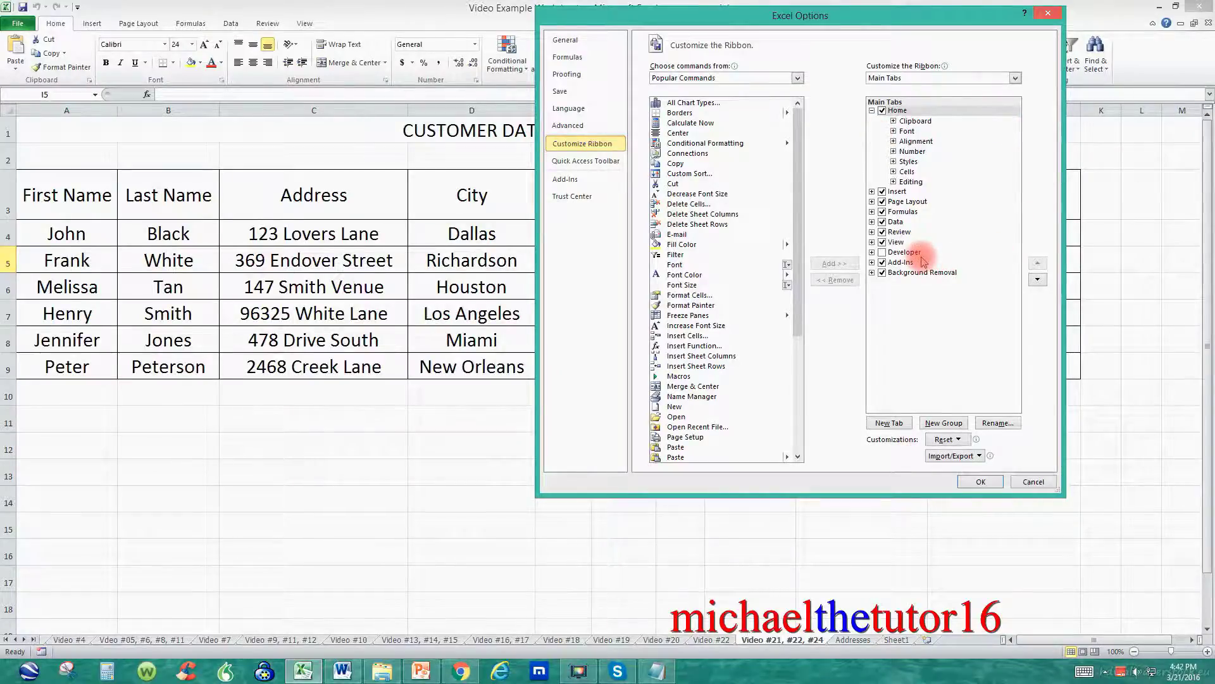
click(883, 253)
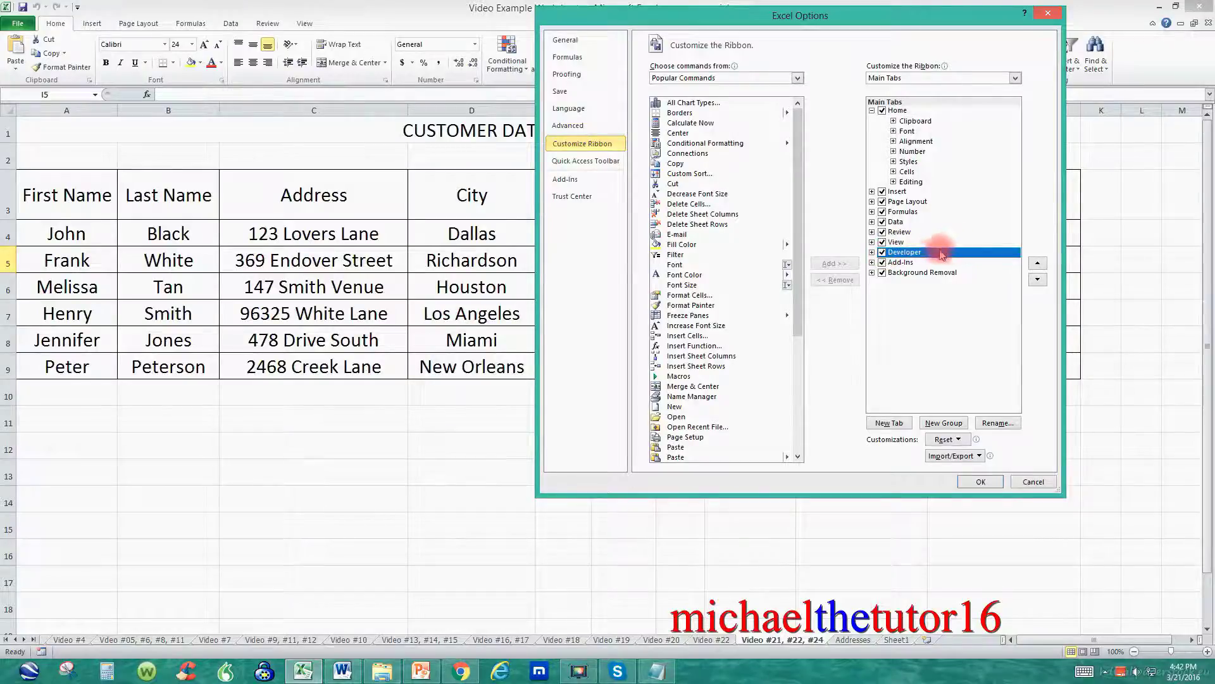
click(986, 487)
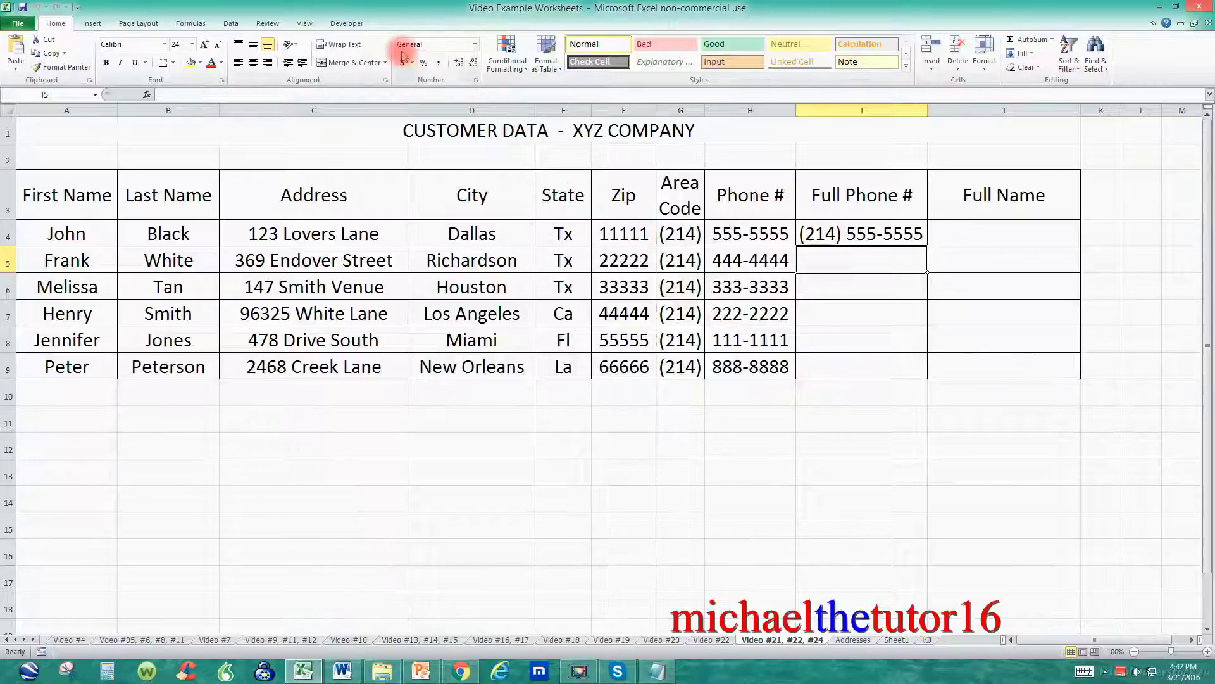
click(357, 24)
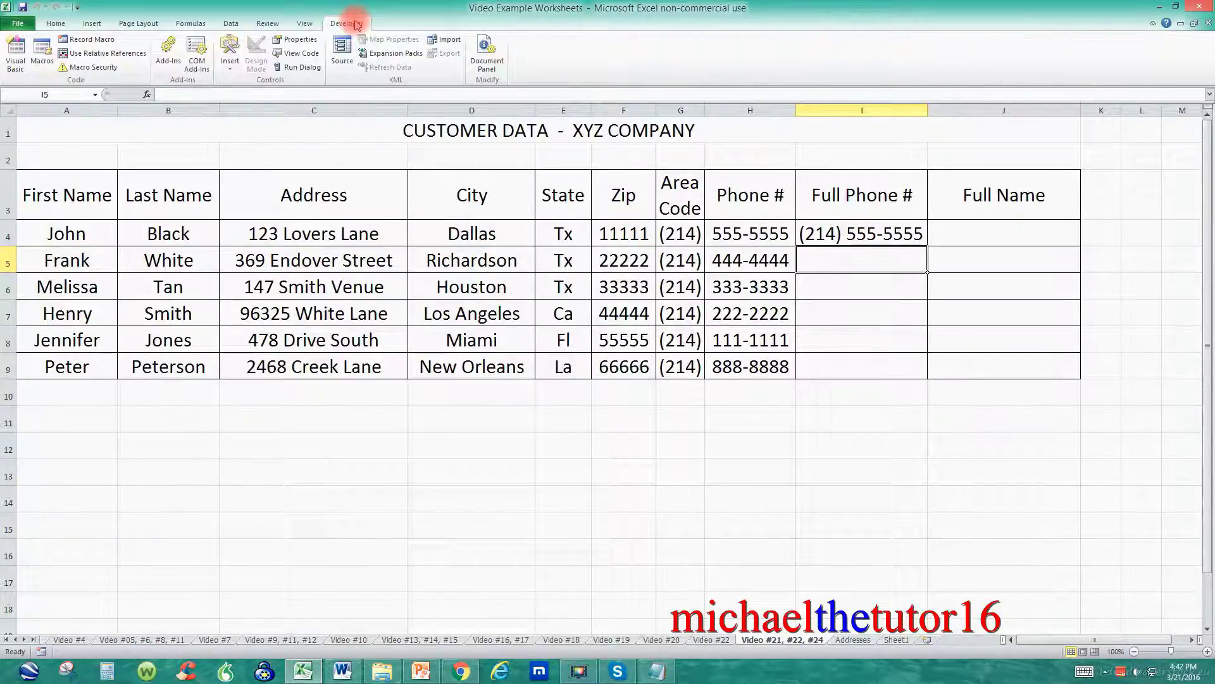
- Examine the full phone number formula in I4 and its source cells G4 and H4
click(136, 54)
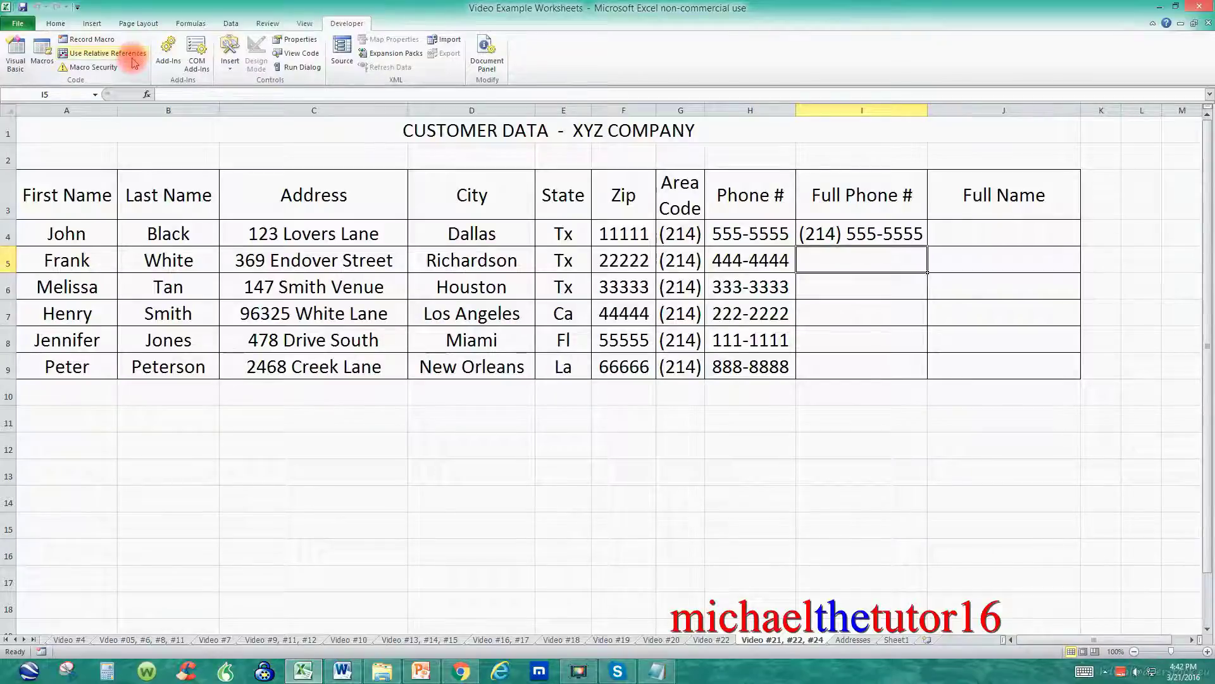
click(888, 234)
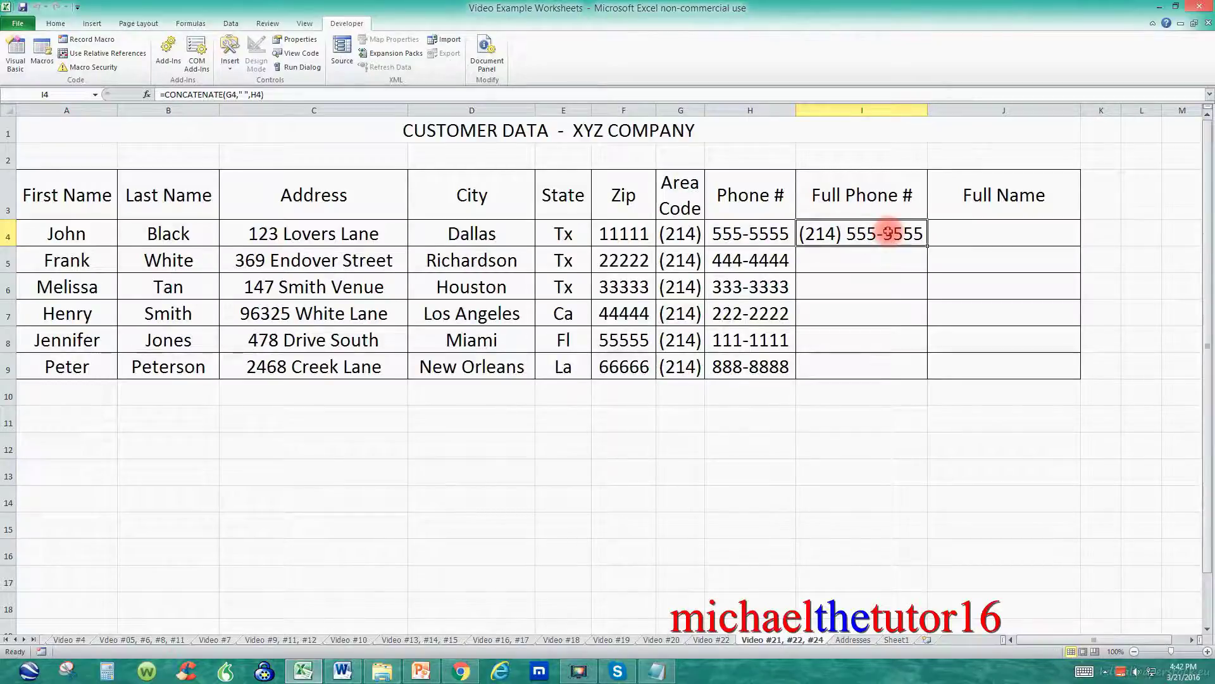
click(693, 234)
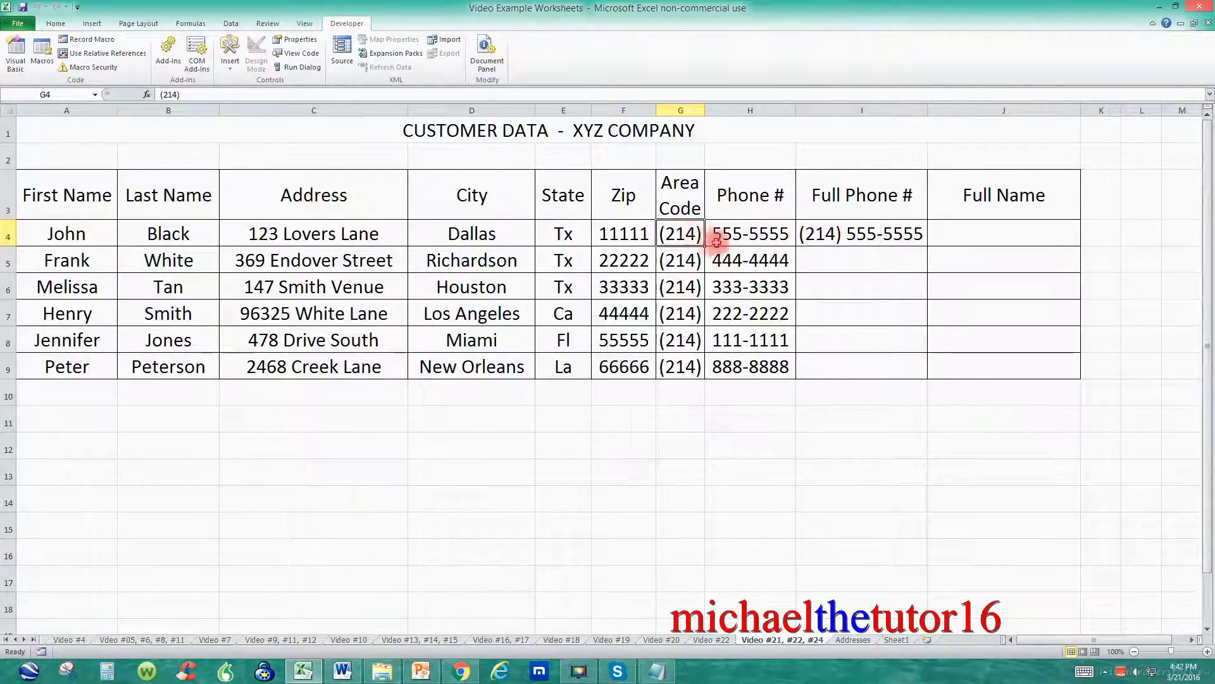
click(750, 236)
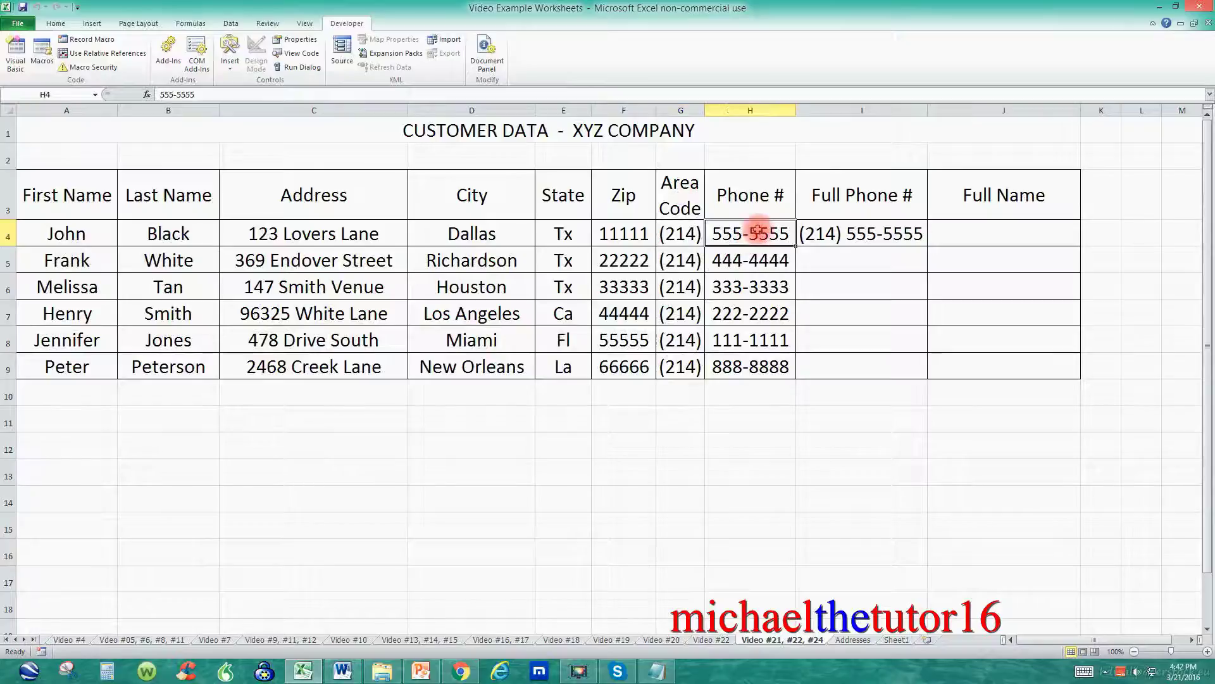
click(874, 233)
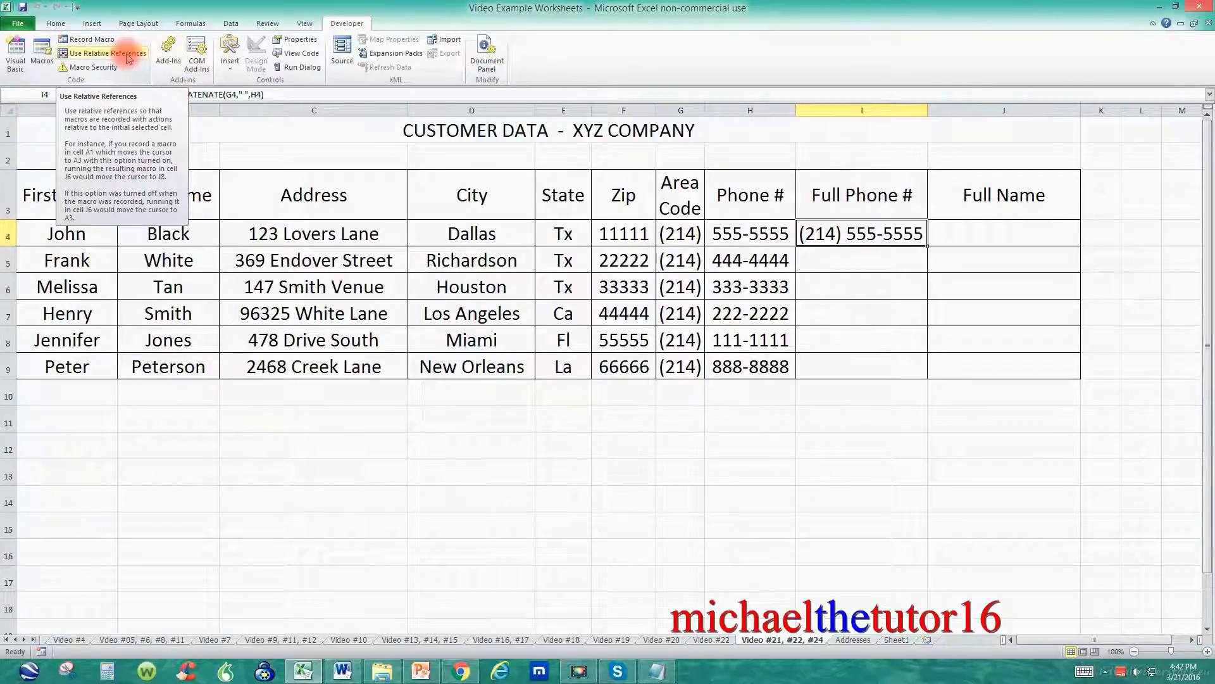
- Turn on relative references and start recording the macro Macro1 from cell I5, stored in This Workbook
click(107, 53)
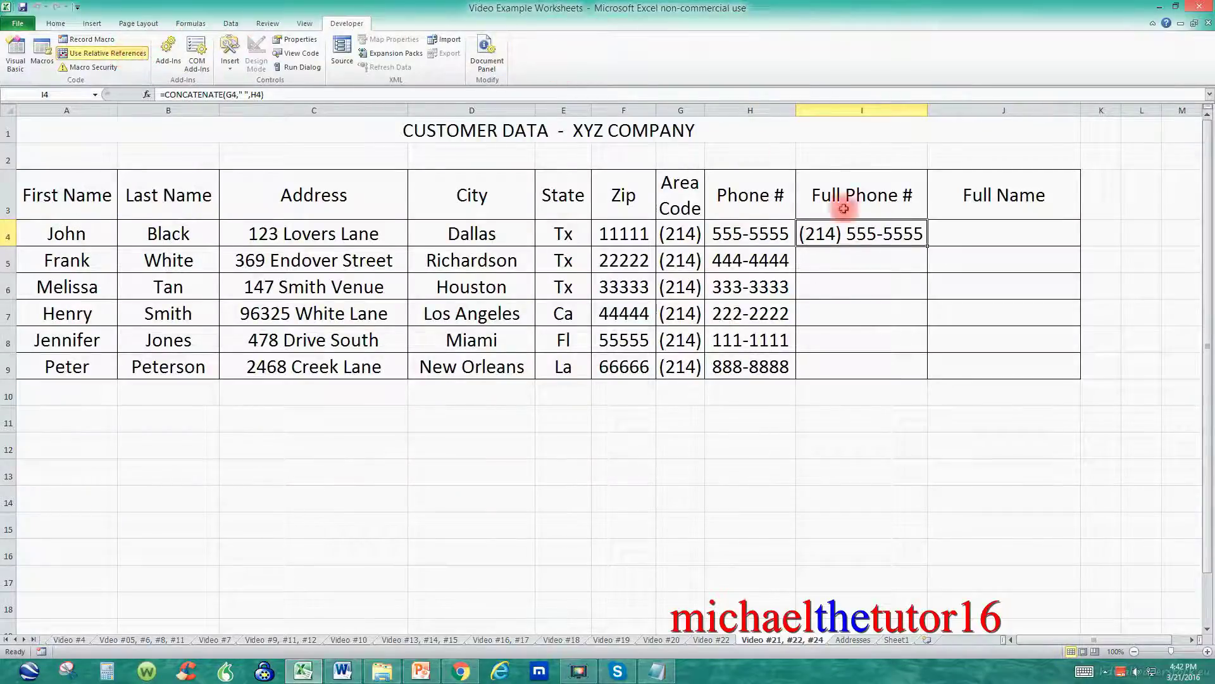
click(884, 261)
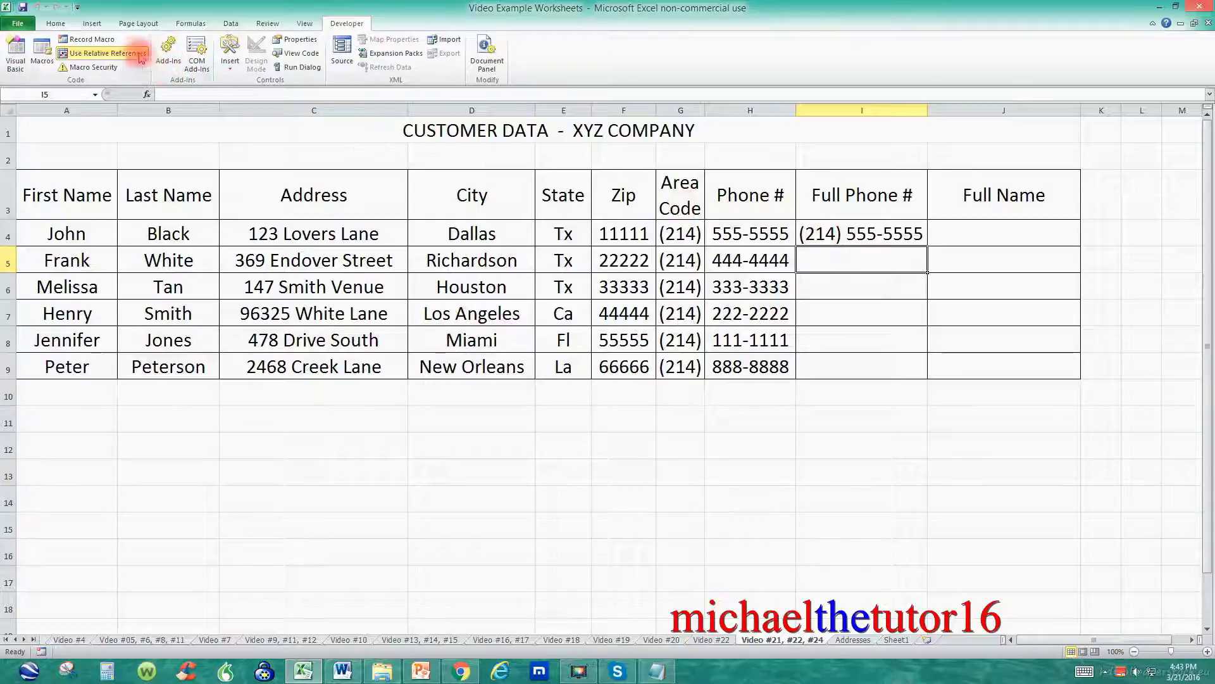
click(88, 39)
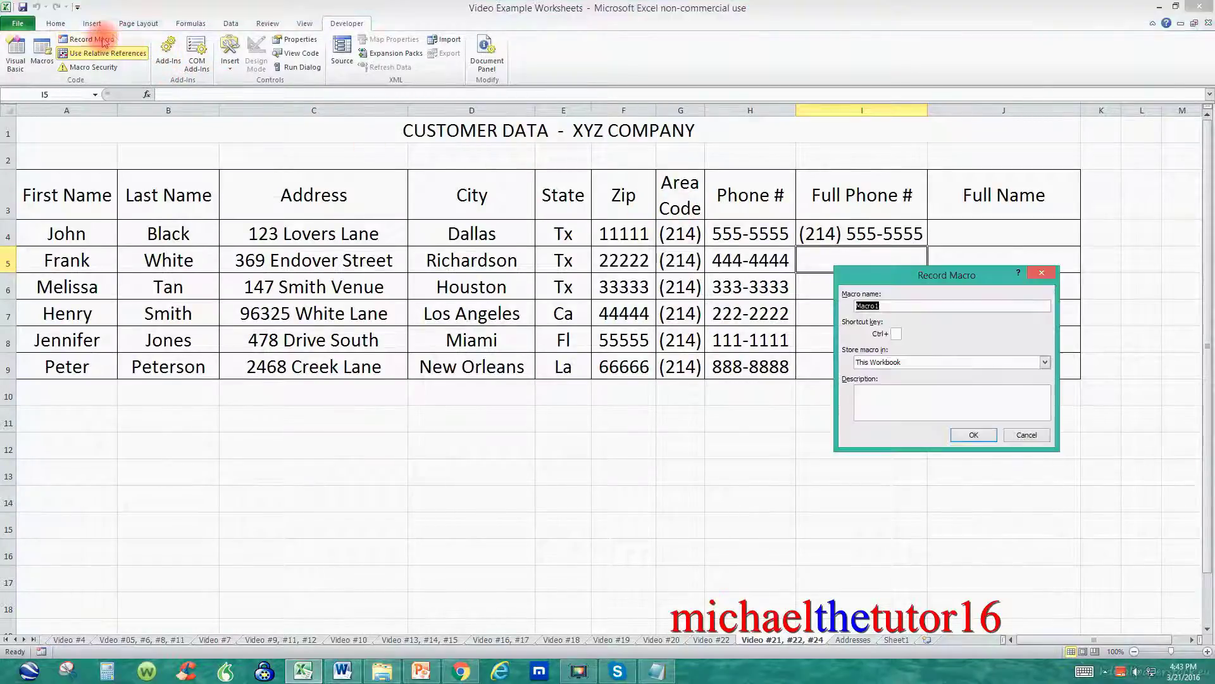
click(961, 304)
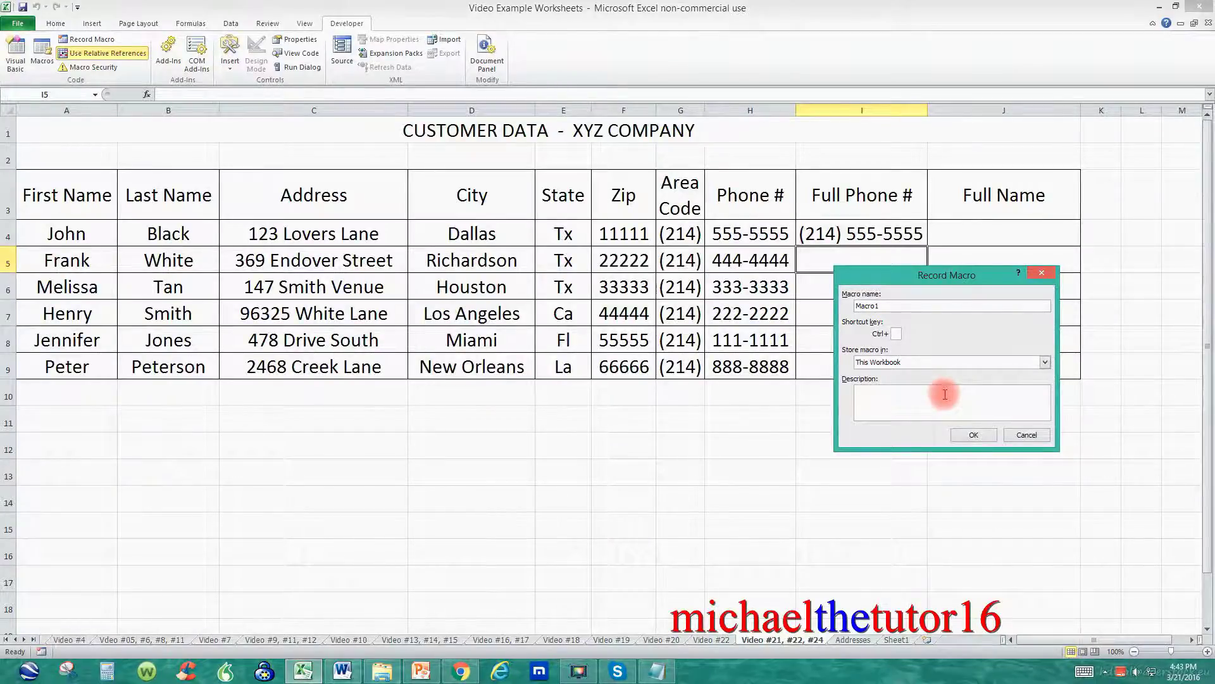
click(987, 435)
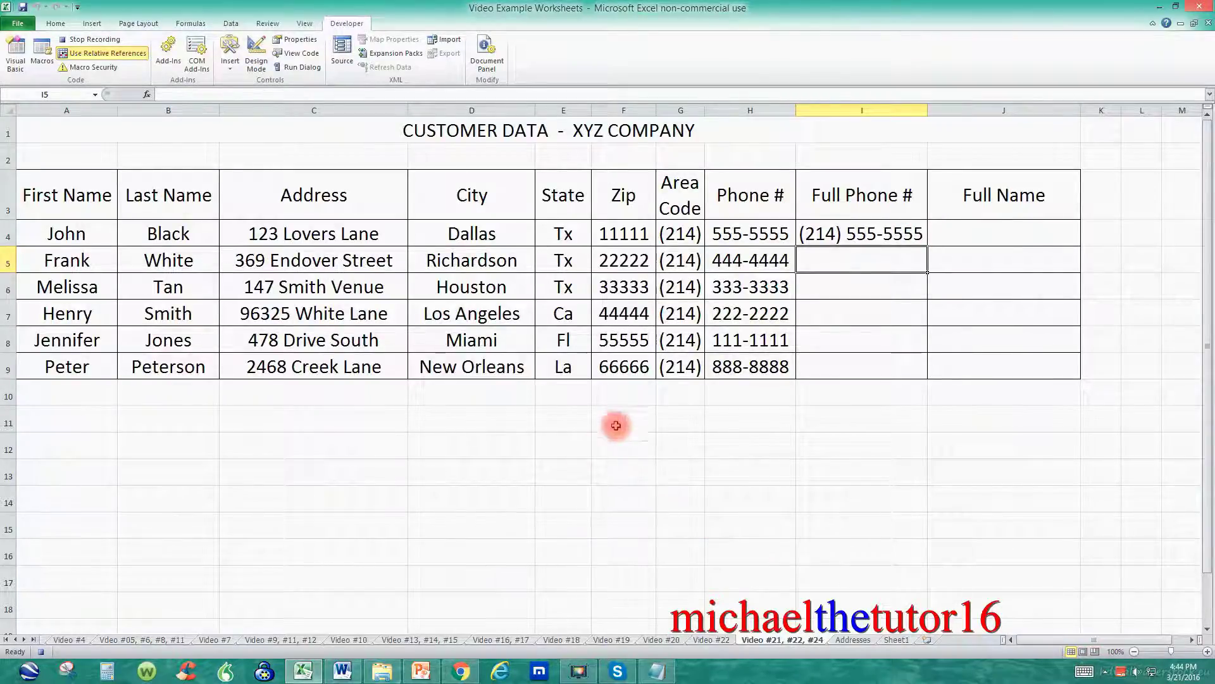
- Begin a CONCATENATE formula in cell I5 using the on-screen keyboard
click(345, 660)
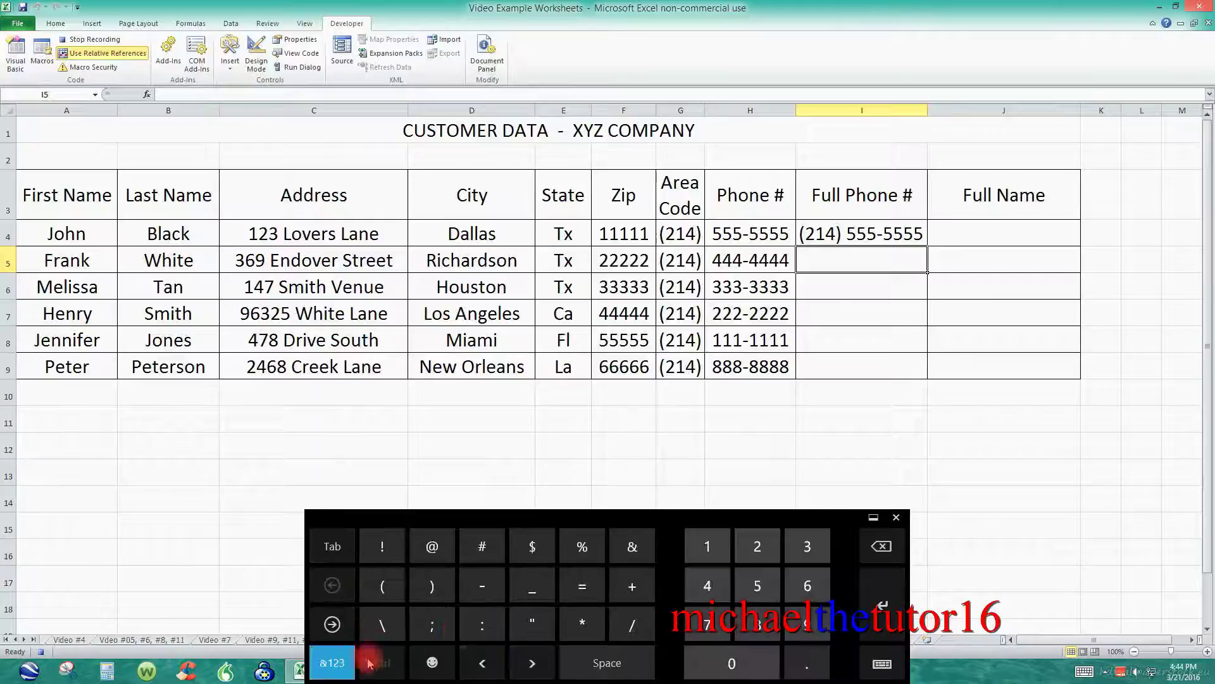
click(582, 586)
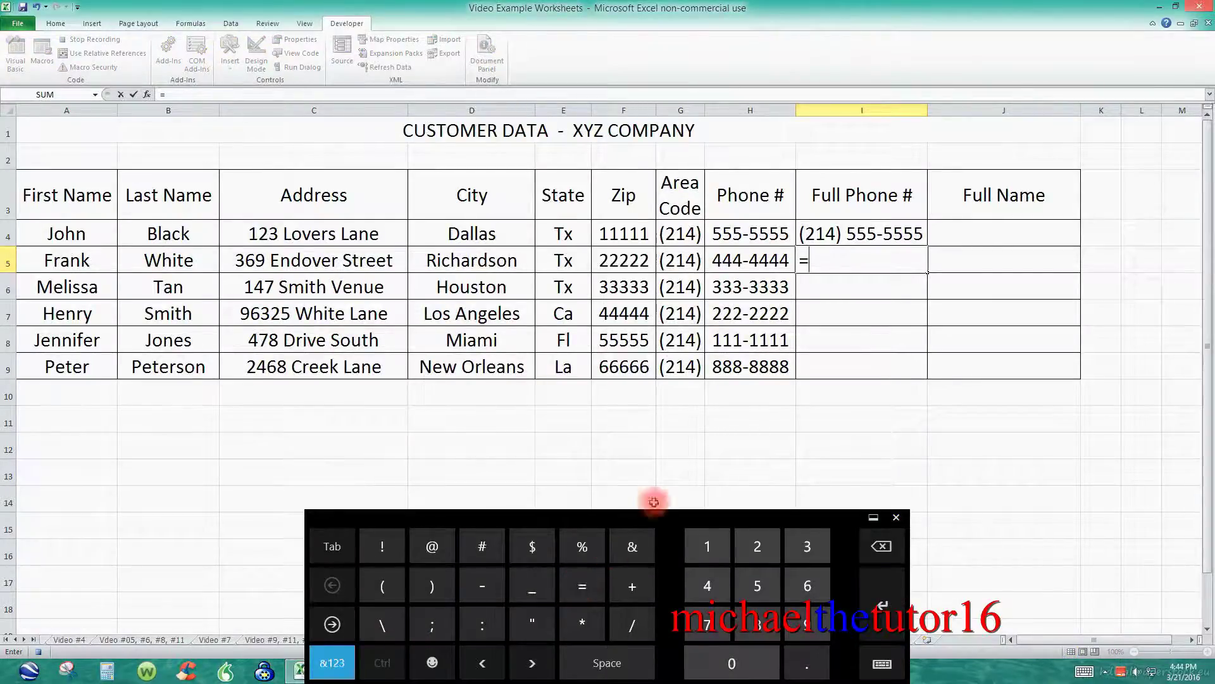
click(332, 663)
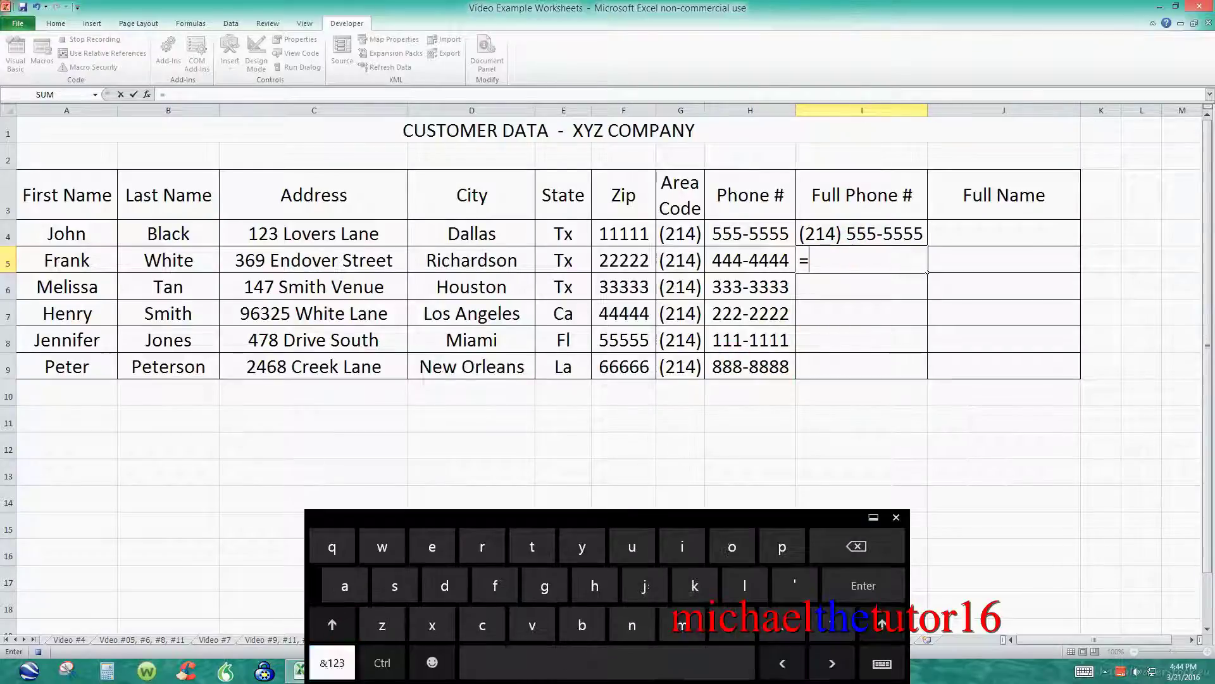
click(486, 621)
click(733, 546)
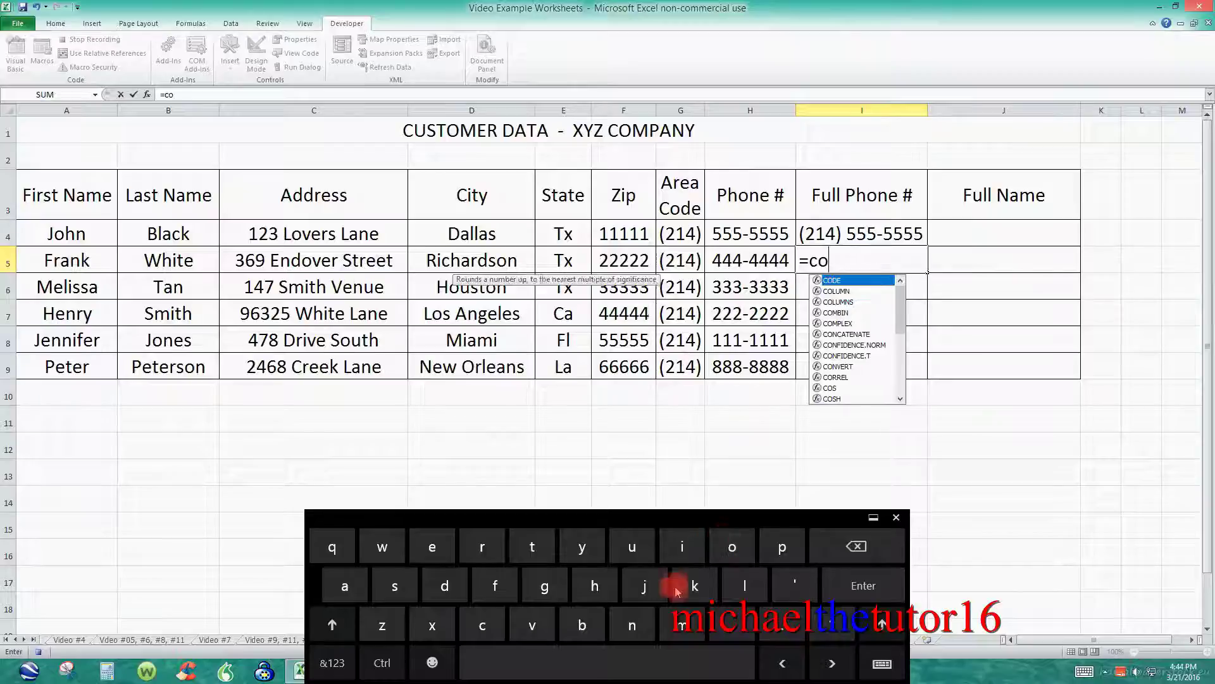
click(631, 625)
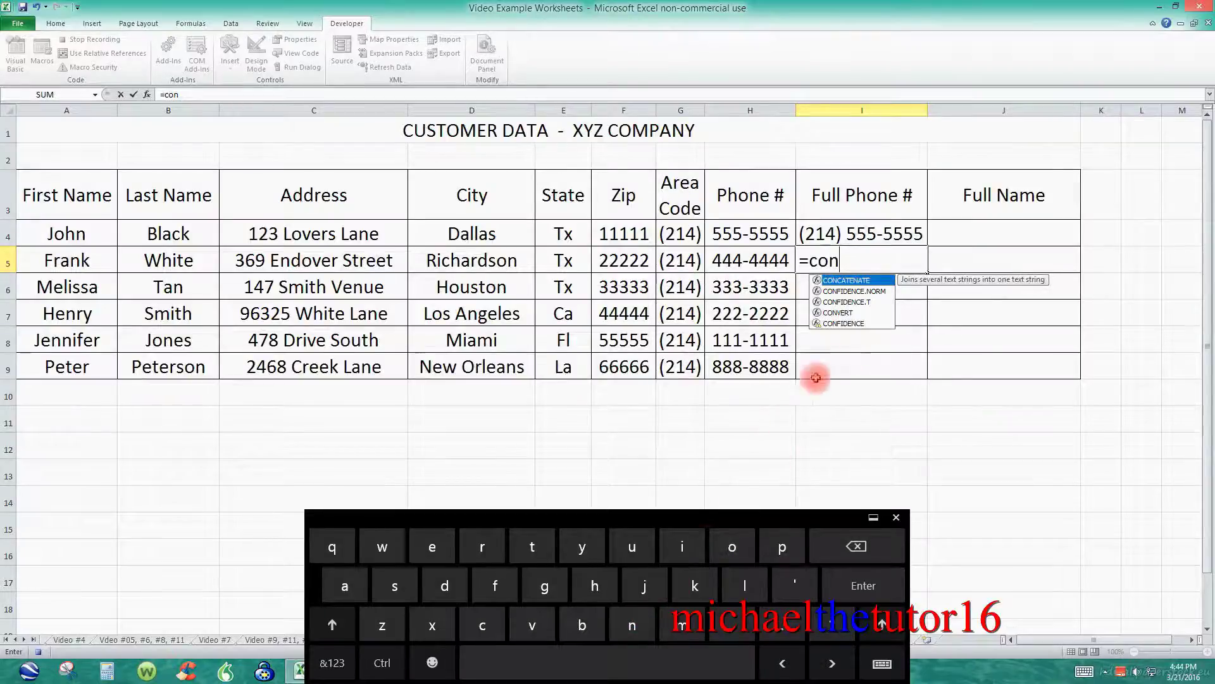
double_click(846, 281)
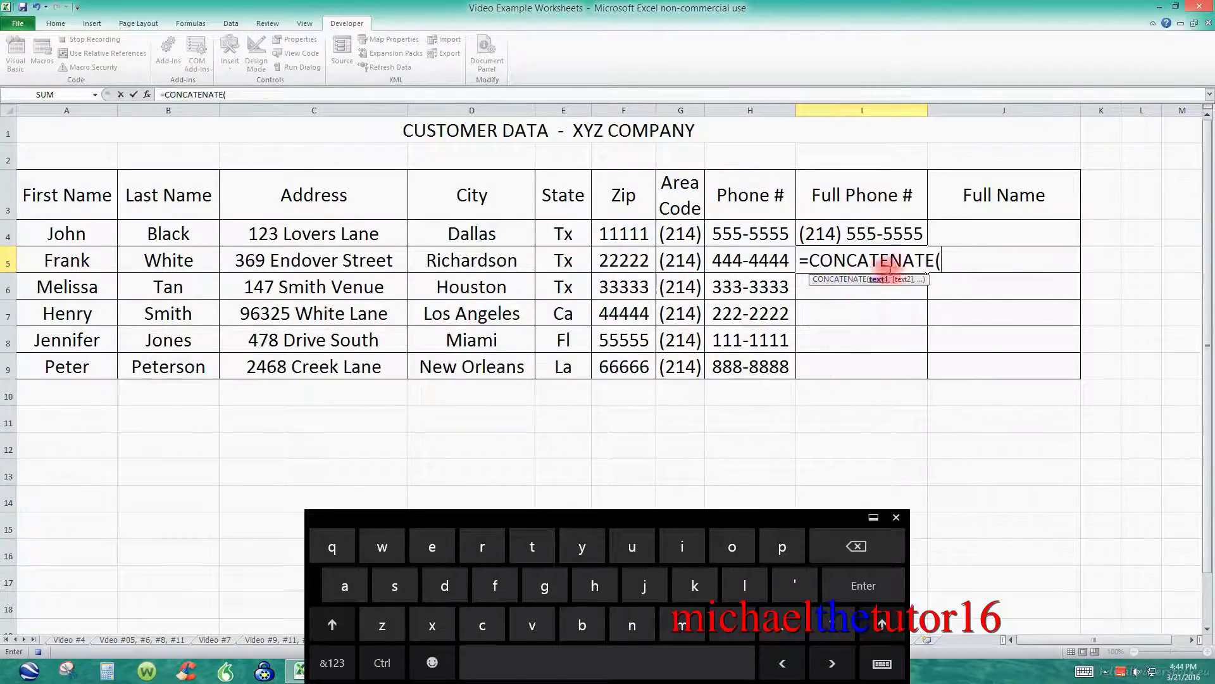
- Add the area code cell G5 and a quoted space as the formula's first two arguments
click(691, 259)
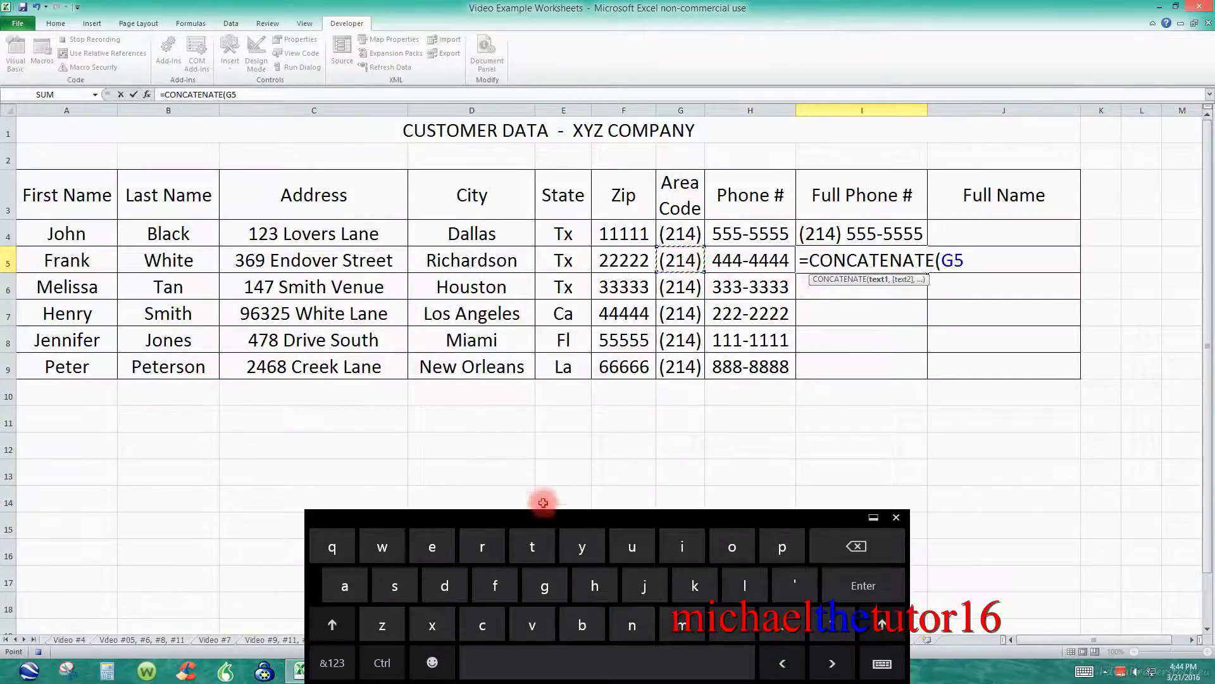
click(732, 625)
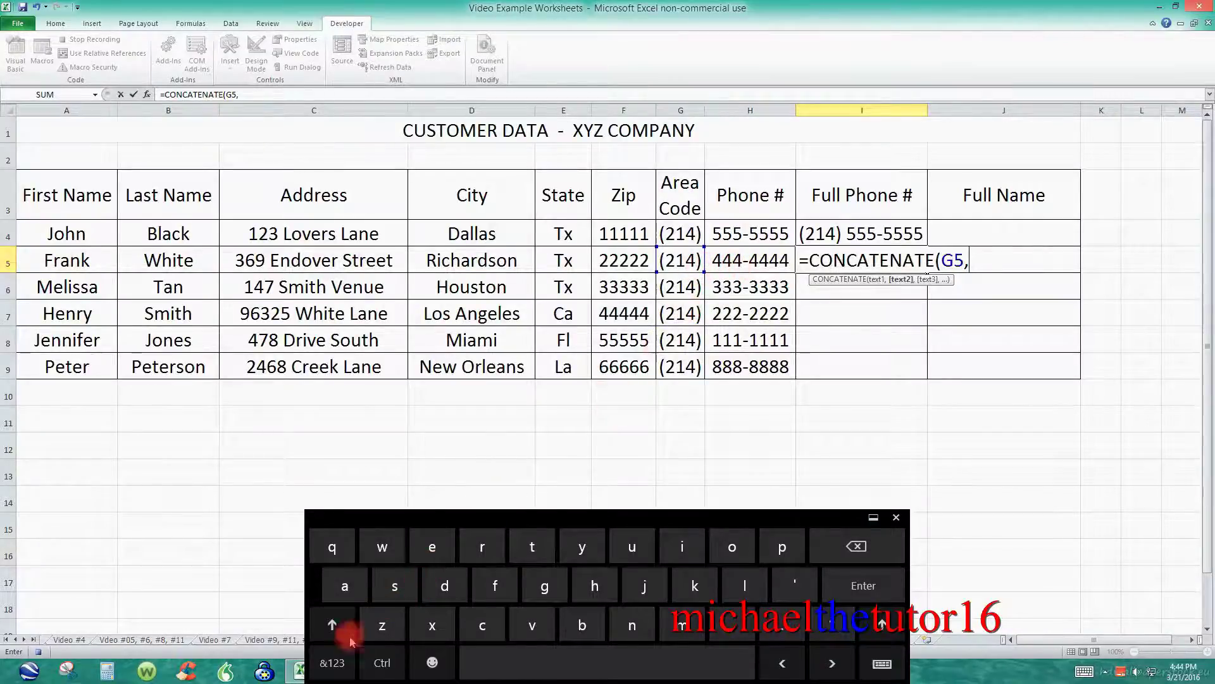
click(332, 662)
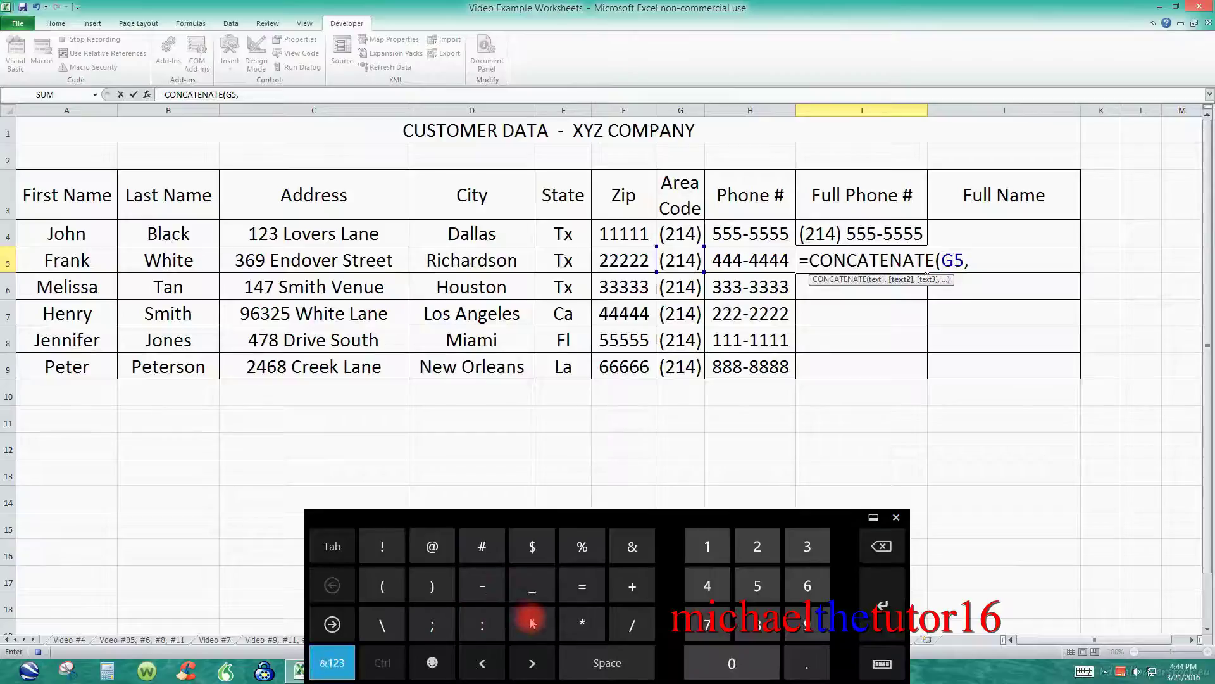
click(531, 624)
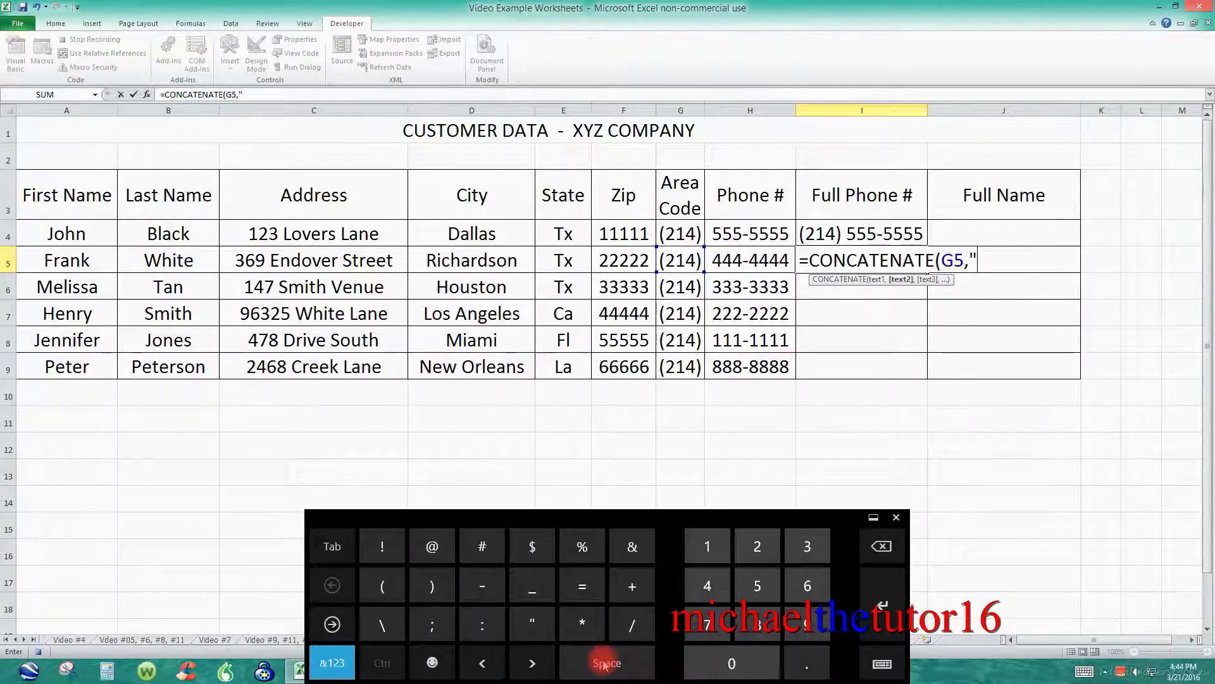
click(605, 663)
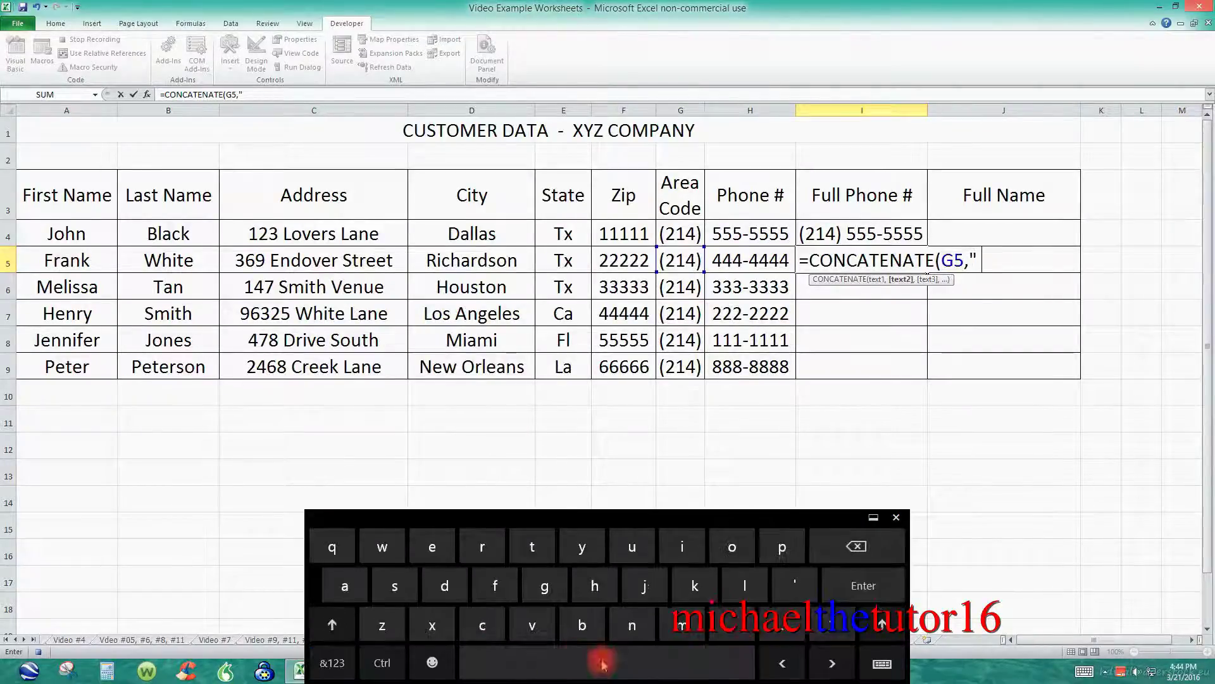
click(331, 662)
click(531, 617)
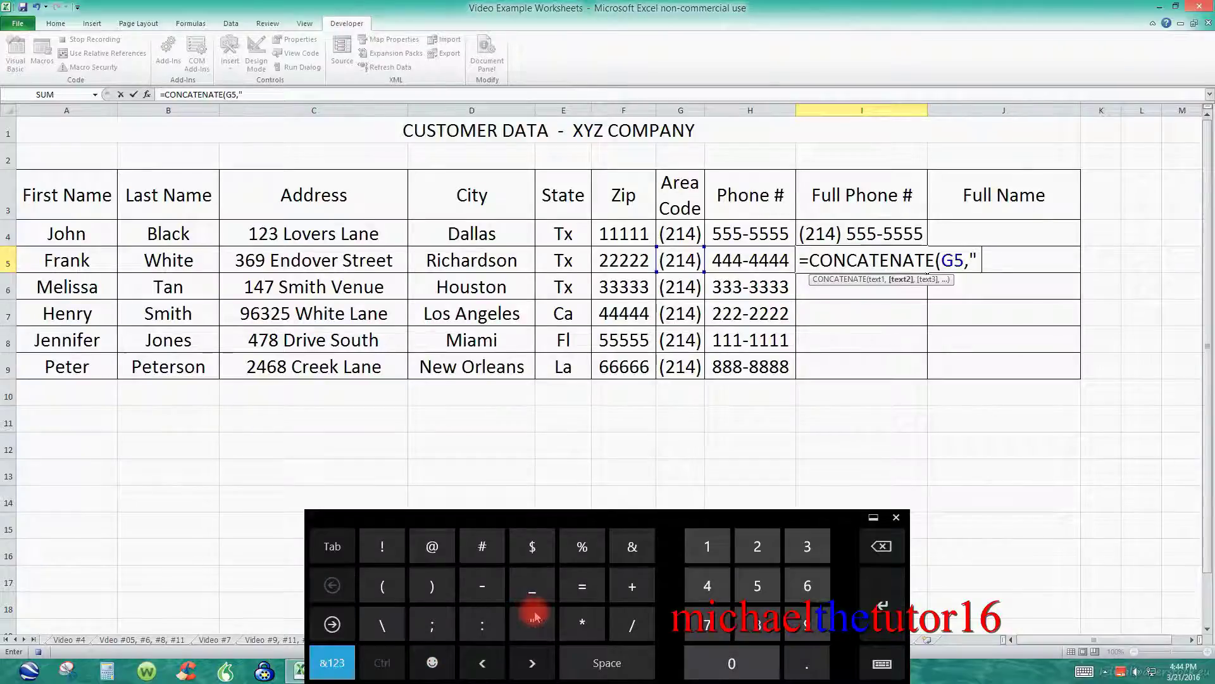
click(331, 661)
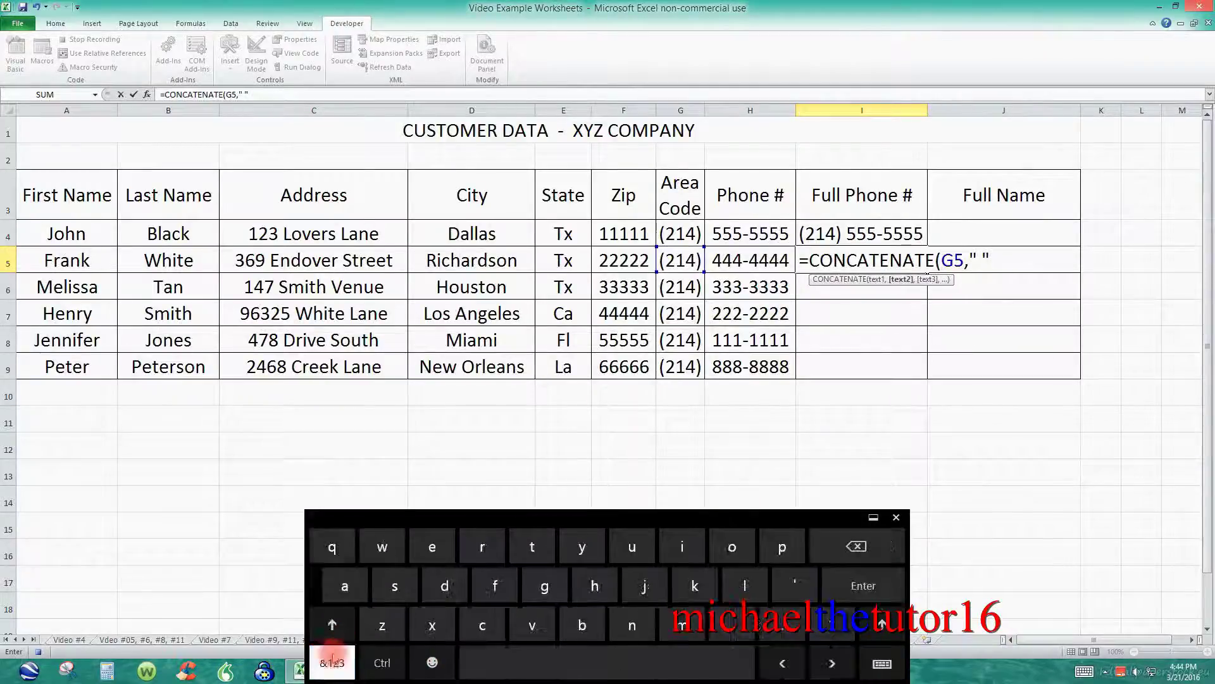
click(733, 623)
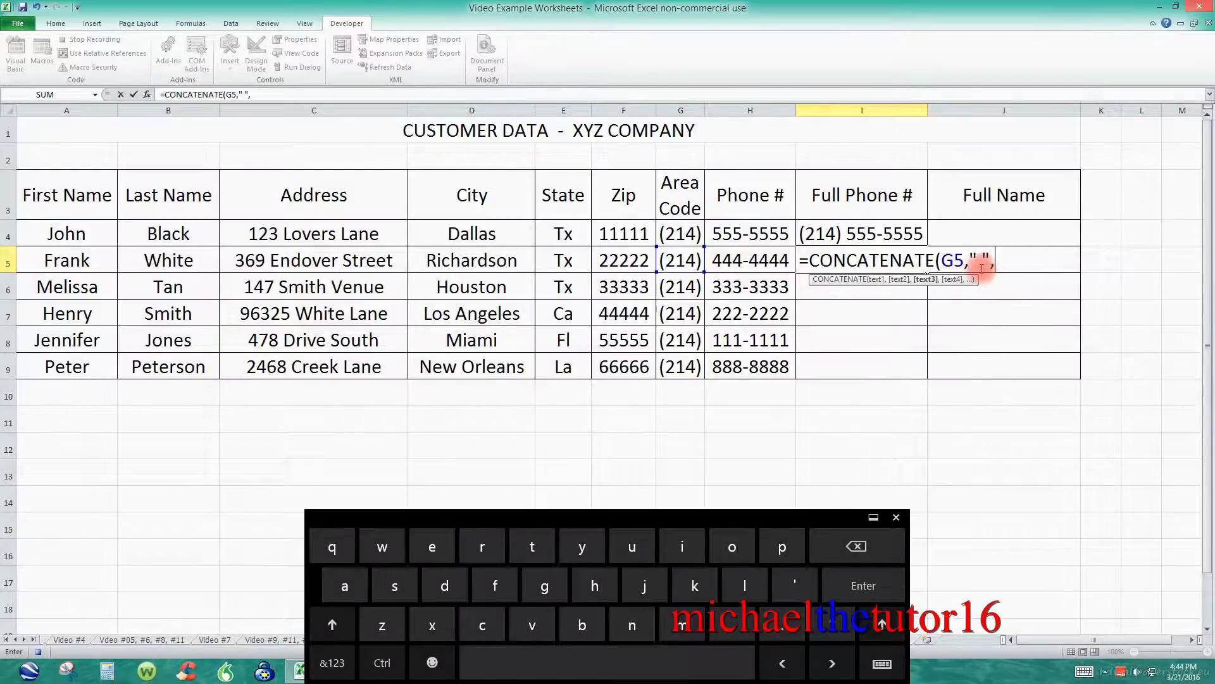
- Complete the formula with the phone number cell H5 as the last argument, and stop recording the macro
click(739, 260)
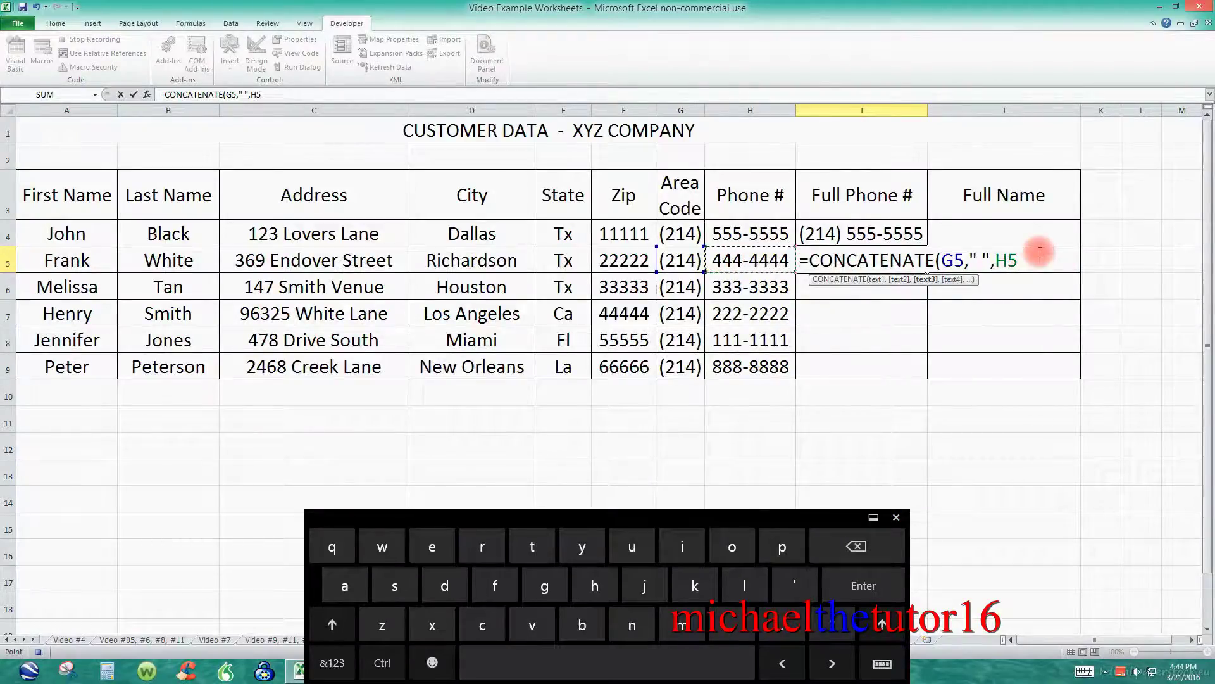
click(332, 662)
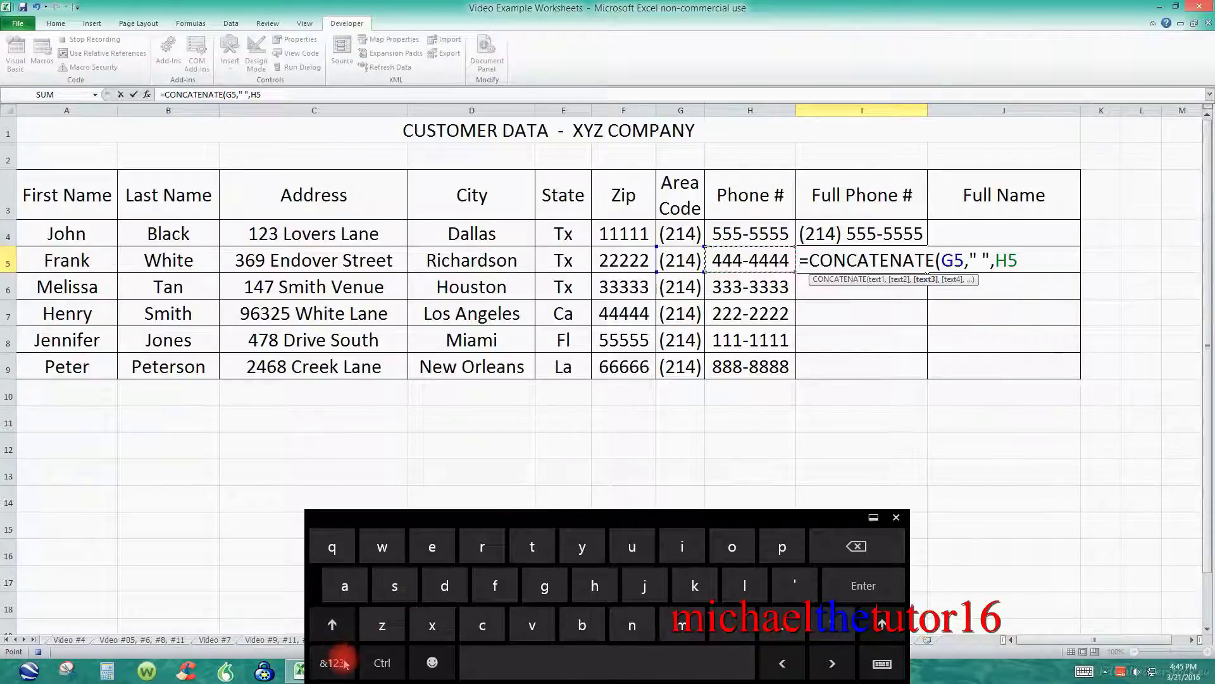
click(433, 586)
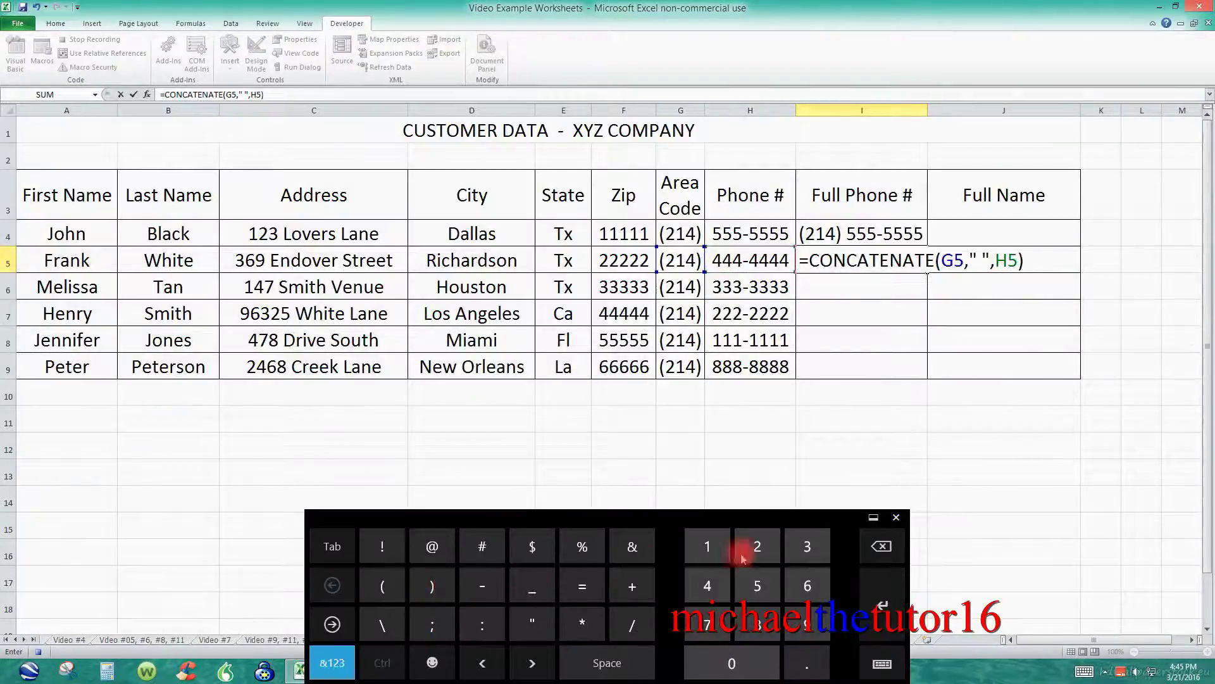
click(882, 600)
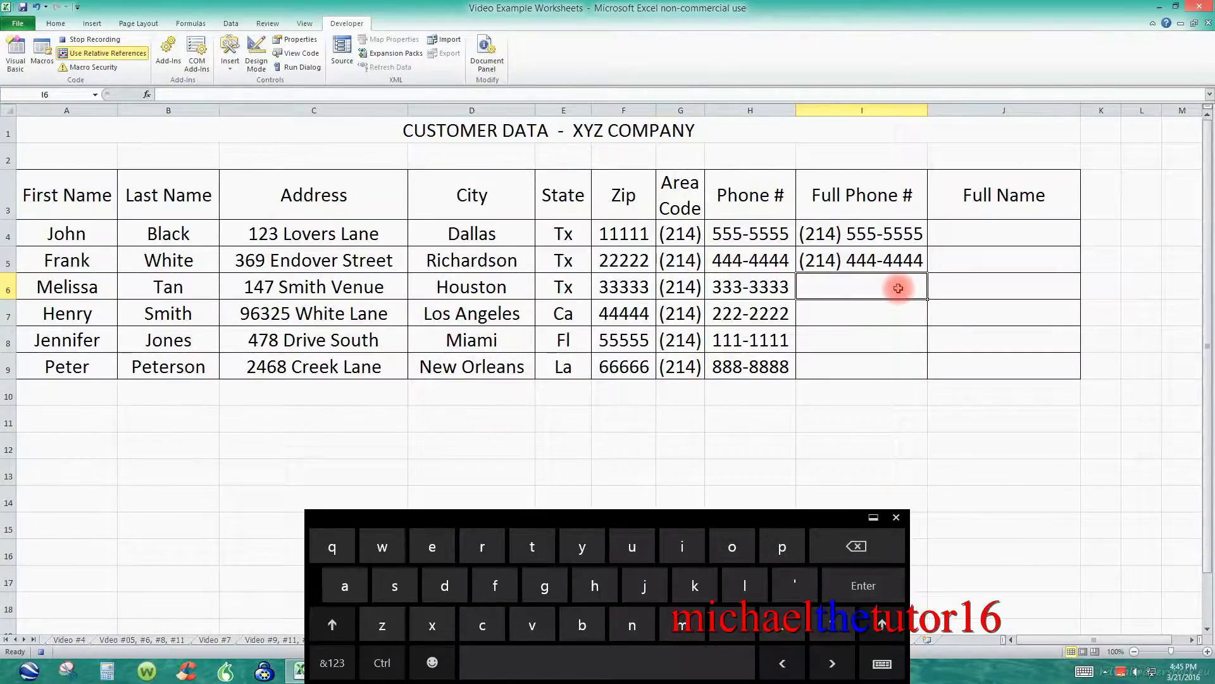
click(95, 40)
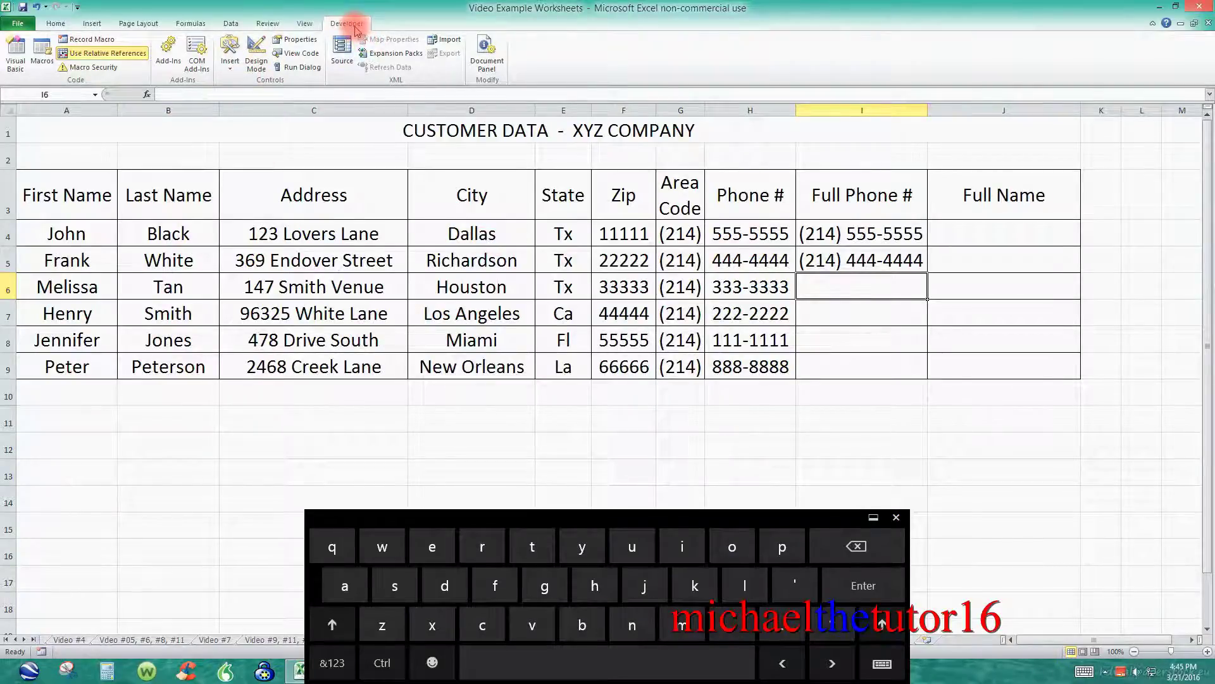
- Run Macro1 on cell I6 to fill in the full phone number, and select the filled cell
click(43, 49)
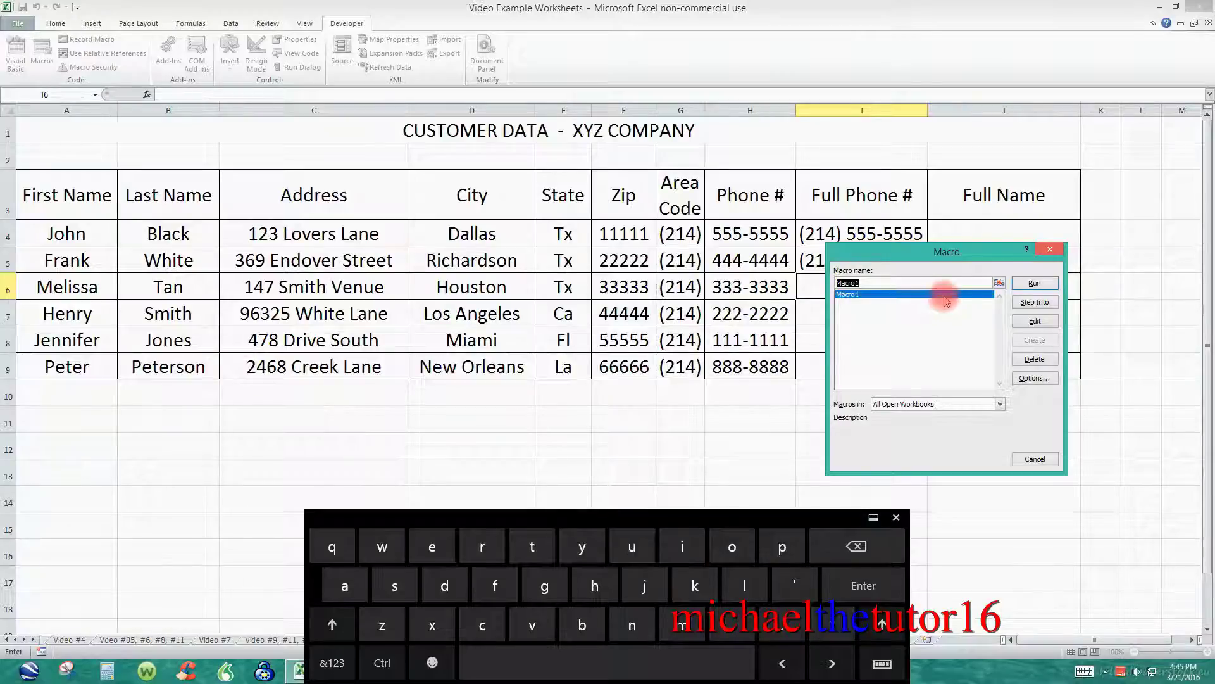
click(1047, 286)
click(885, 281)
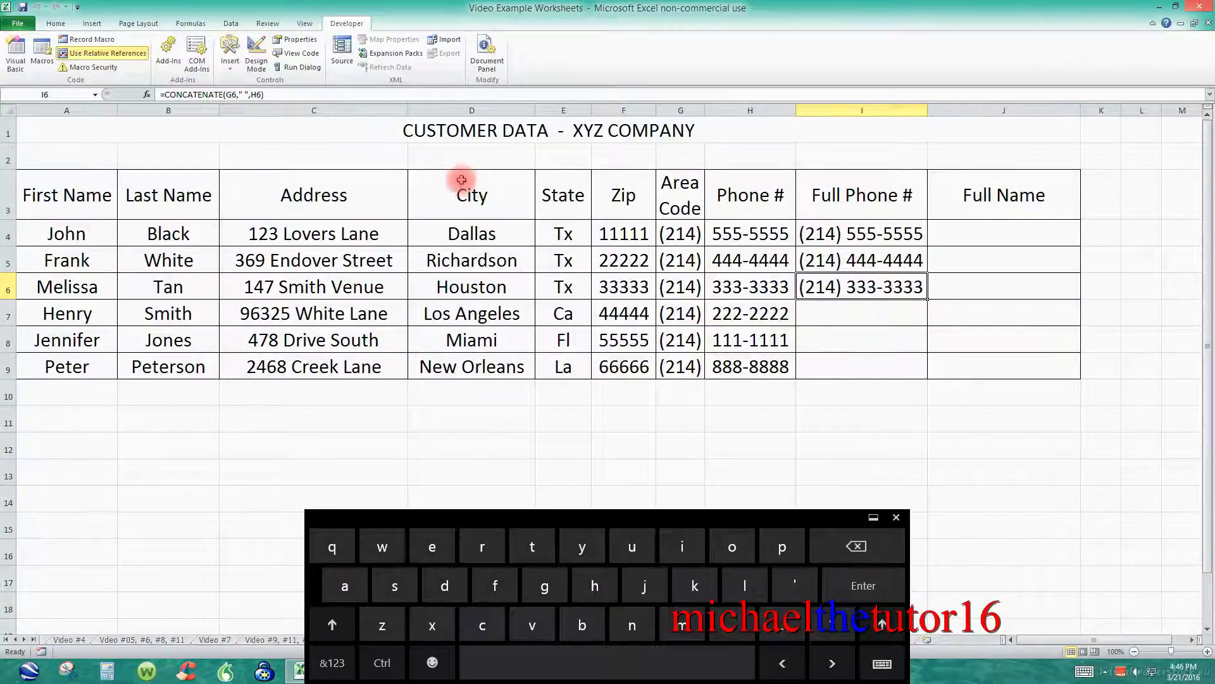
- Add Macro1 from the Macros commands to the Quick Access Toolbar for all documents
click(20, 24)
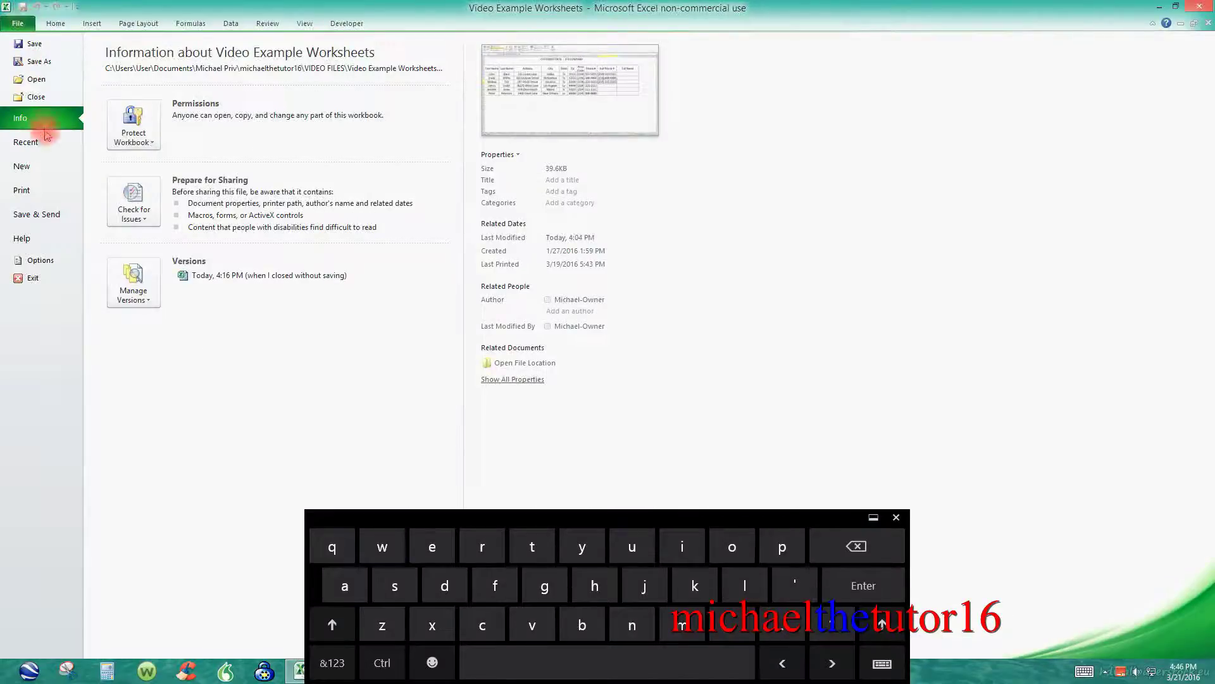
click(38, 259)
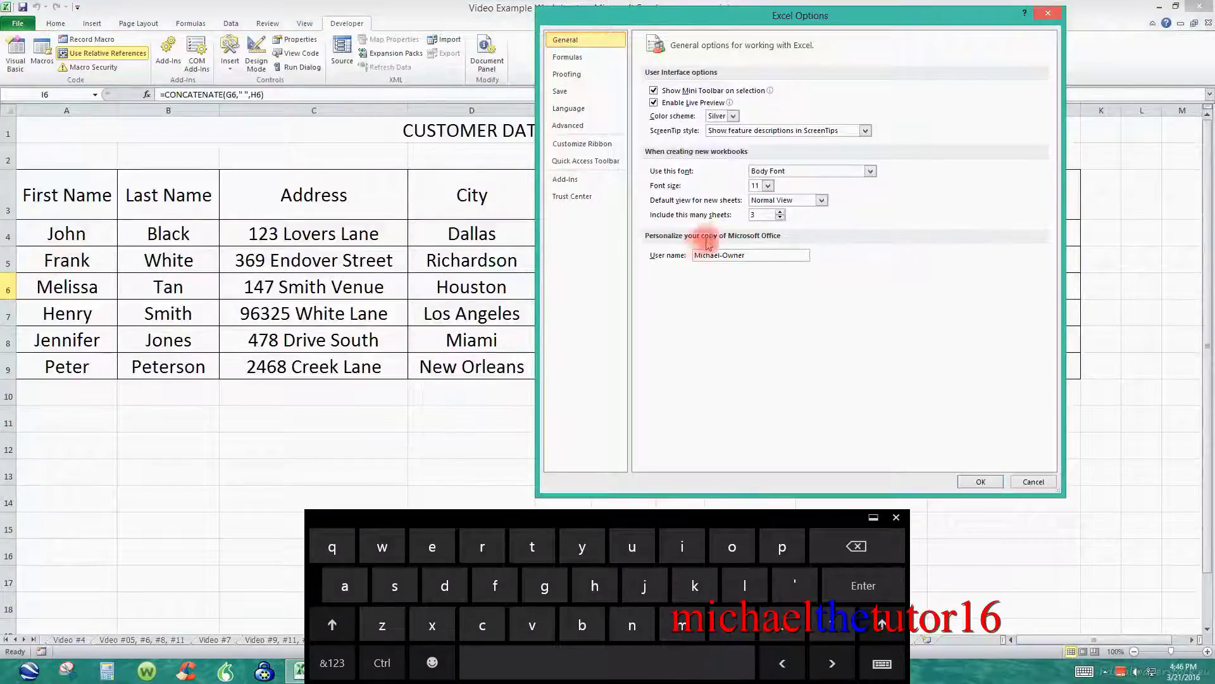
click(607, 166)
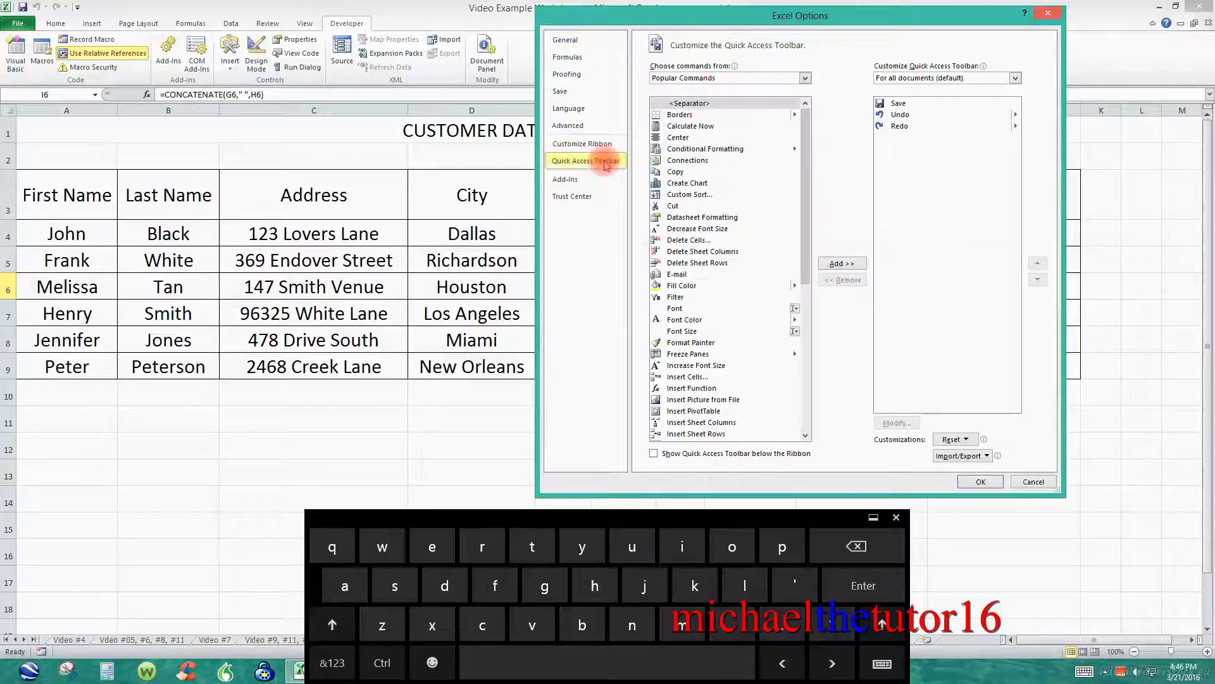
click(806, 78)
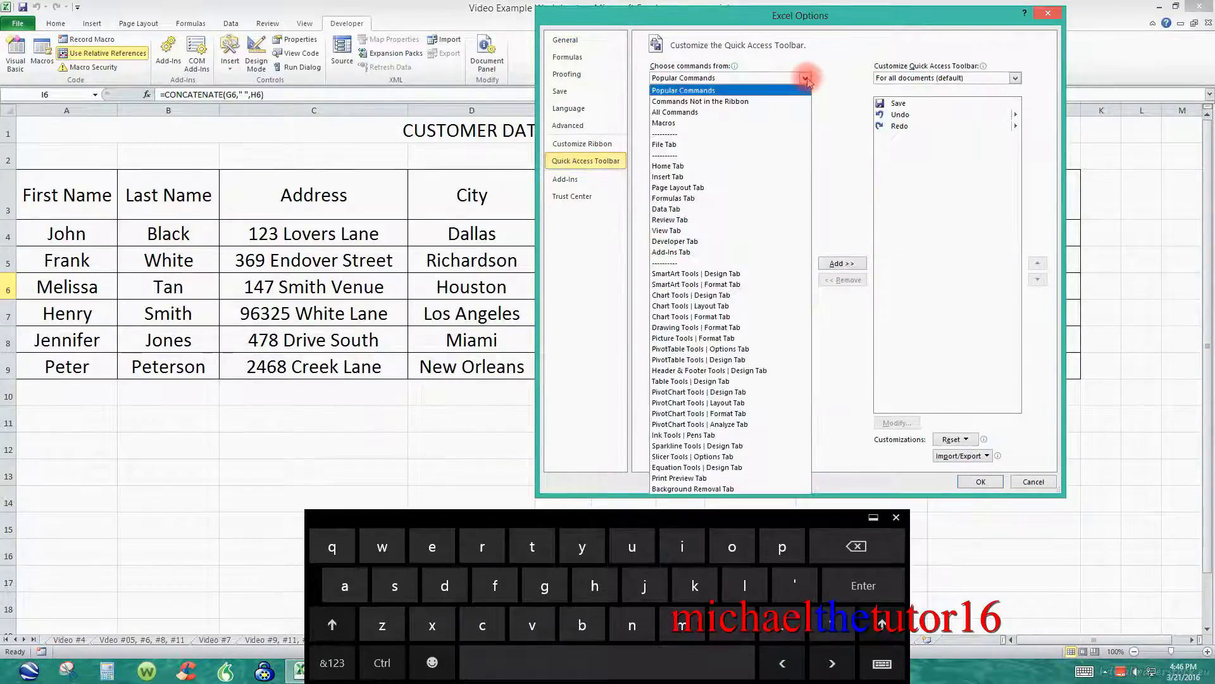
click(722, 124)
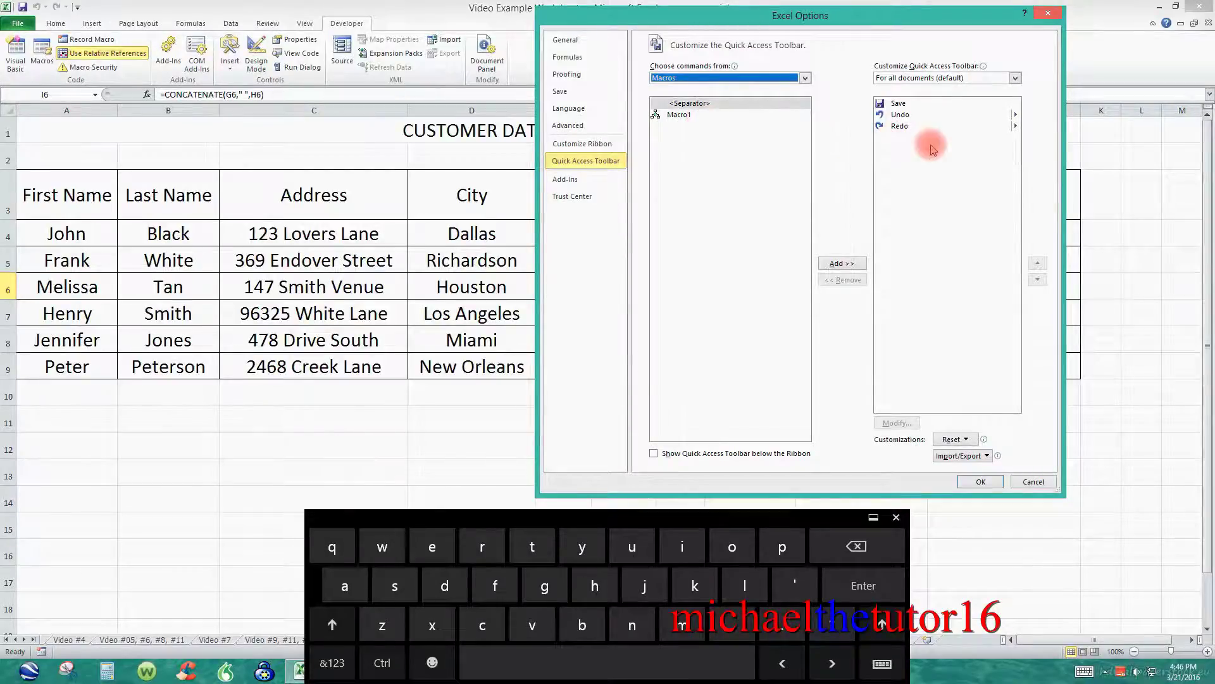
click(681, 115)
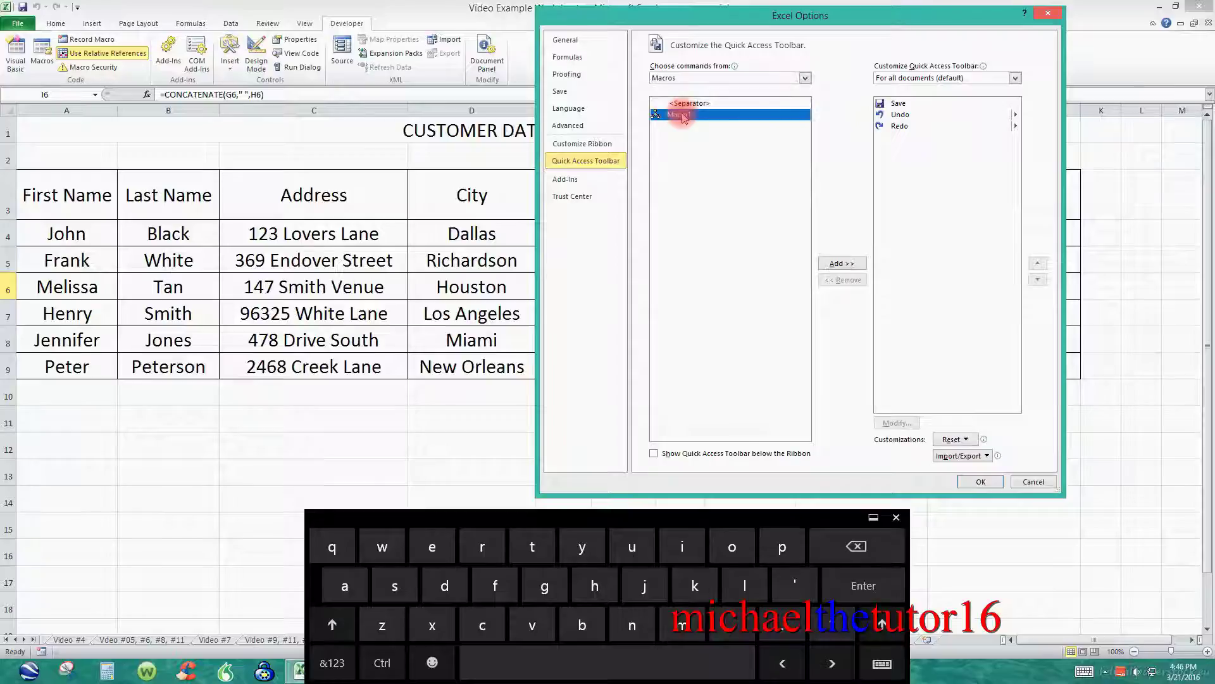
click(856, 266)
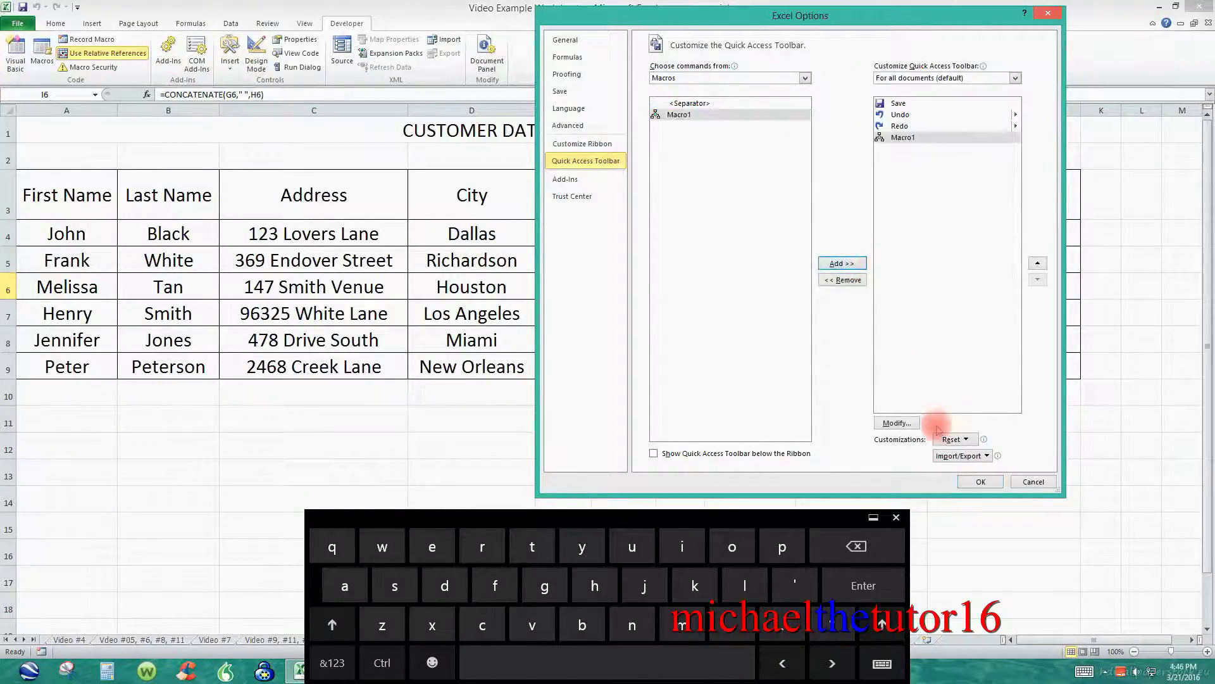
click(991, 487)
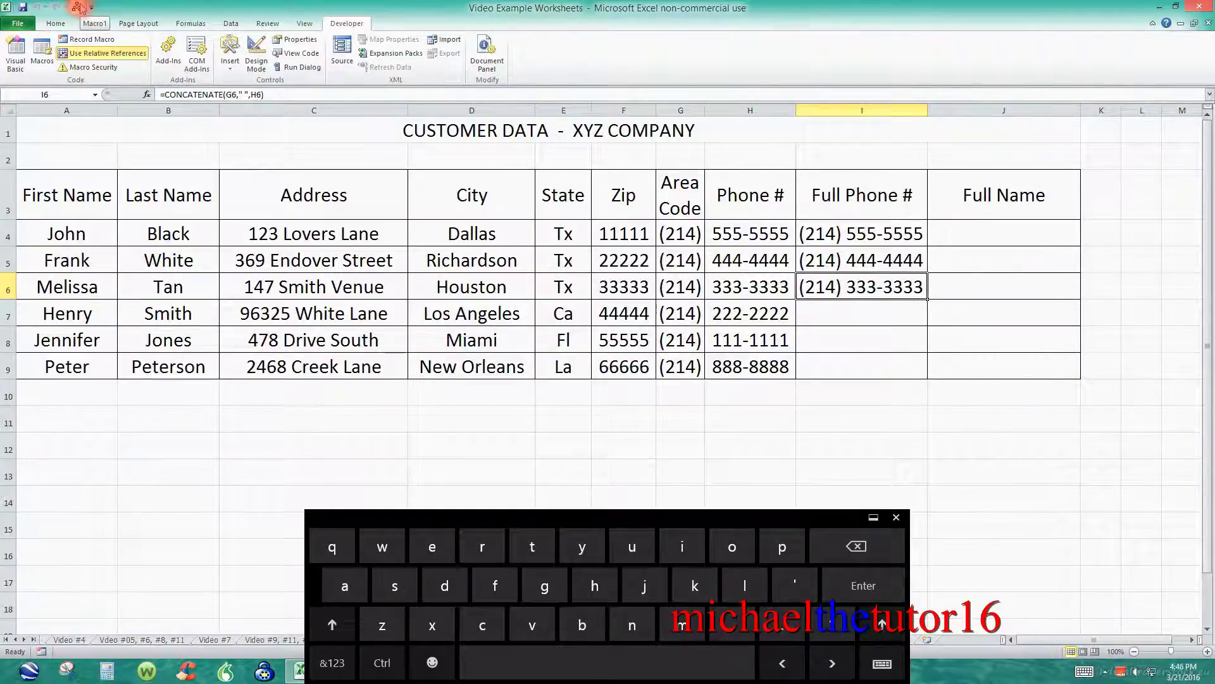
- Run Macro1 from the Quick Access Toolbar three times starting at cell I7 to fill the full phone numbers through I9
click(895, 323)
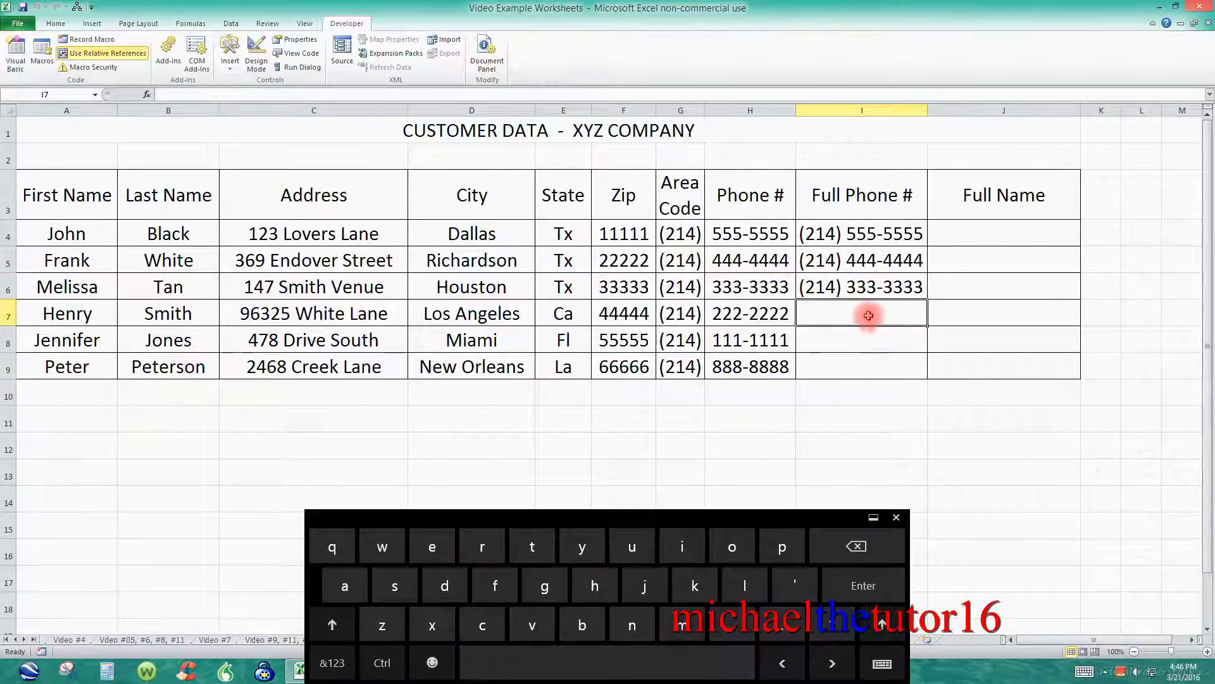
click(78, 7)
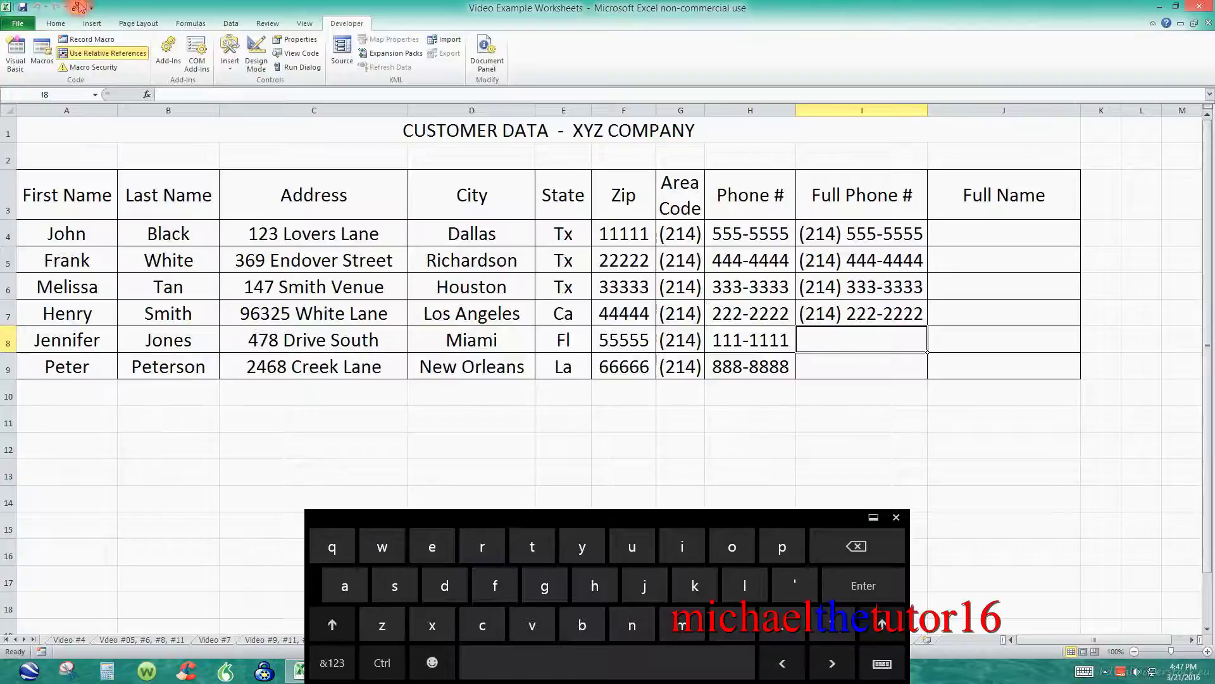
click(78, 6)
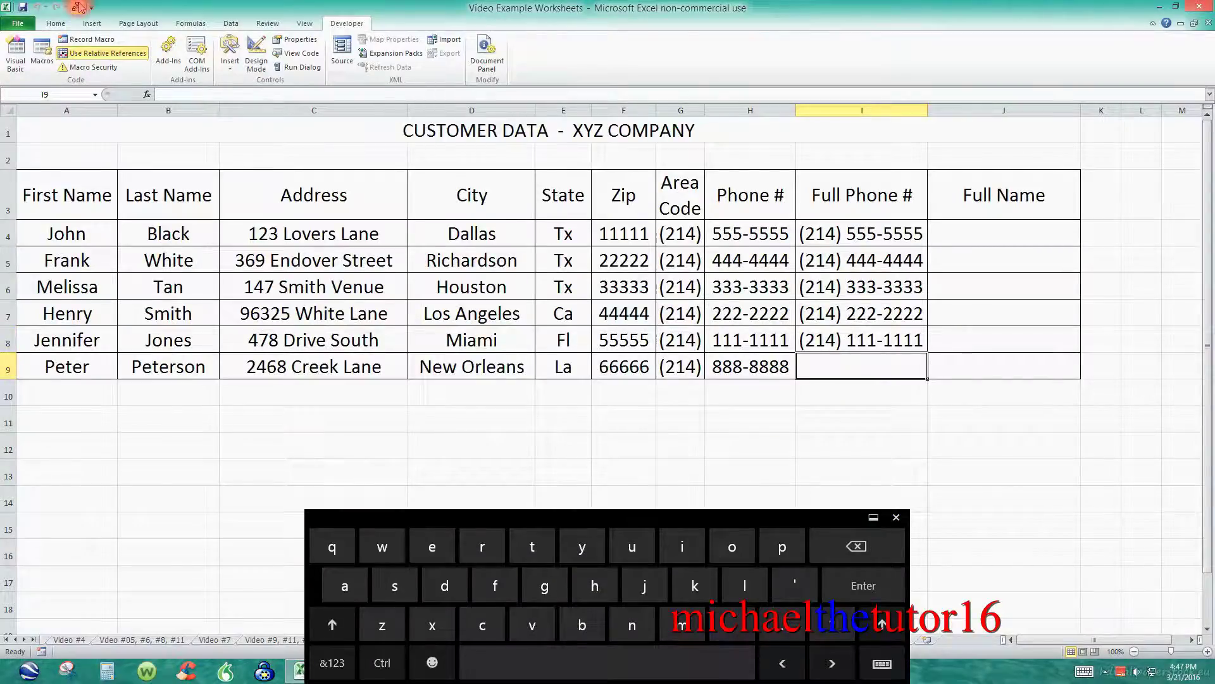
click(77, 6)
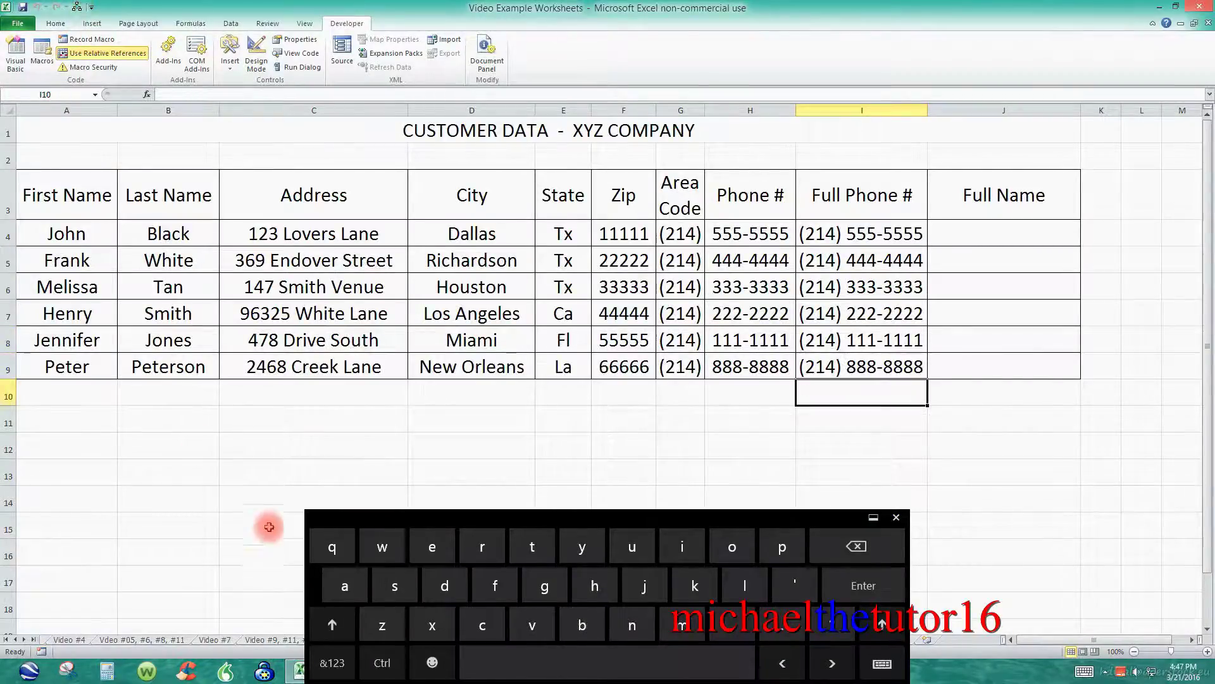